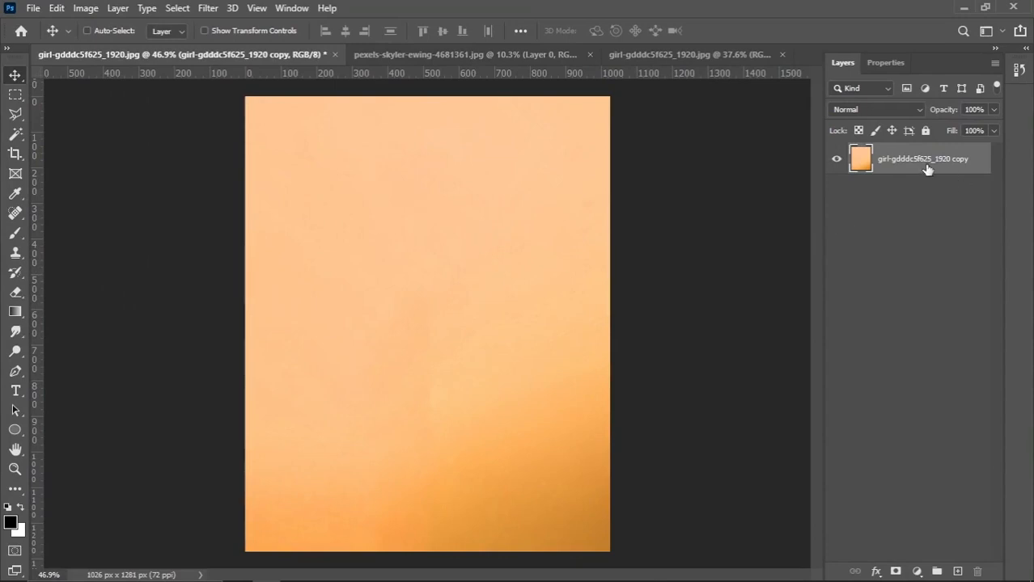
Duplicate the background layer and squash the copy to about 60% height over the upper part of the canvas.
{"action": "left_click_drag", "start_coordinate": [927, 167], "coordinate": [957, 571]}
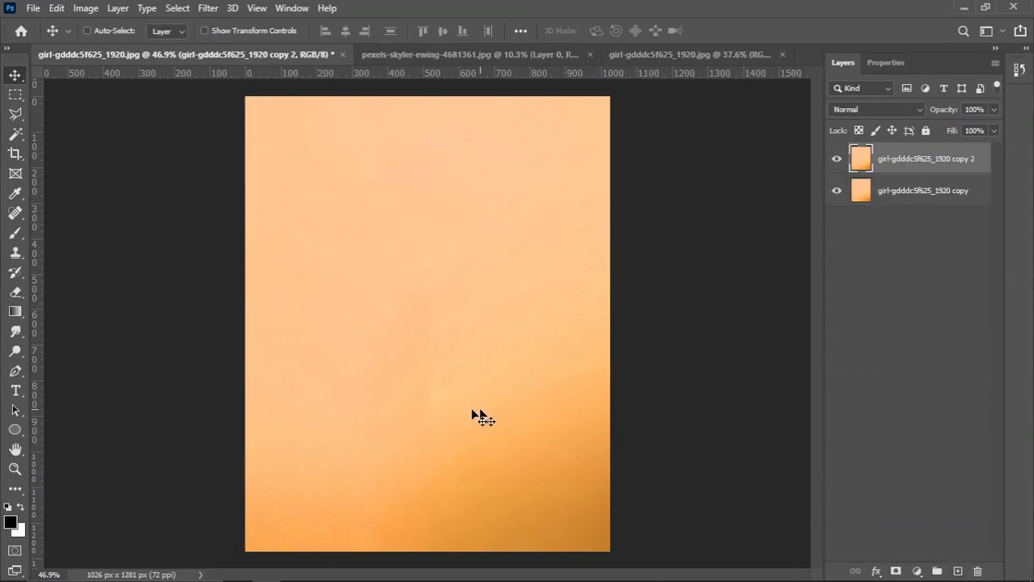
{"action": "key", "text": "ctrl+t"}
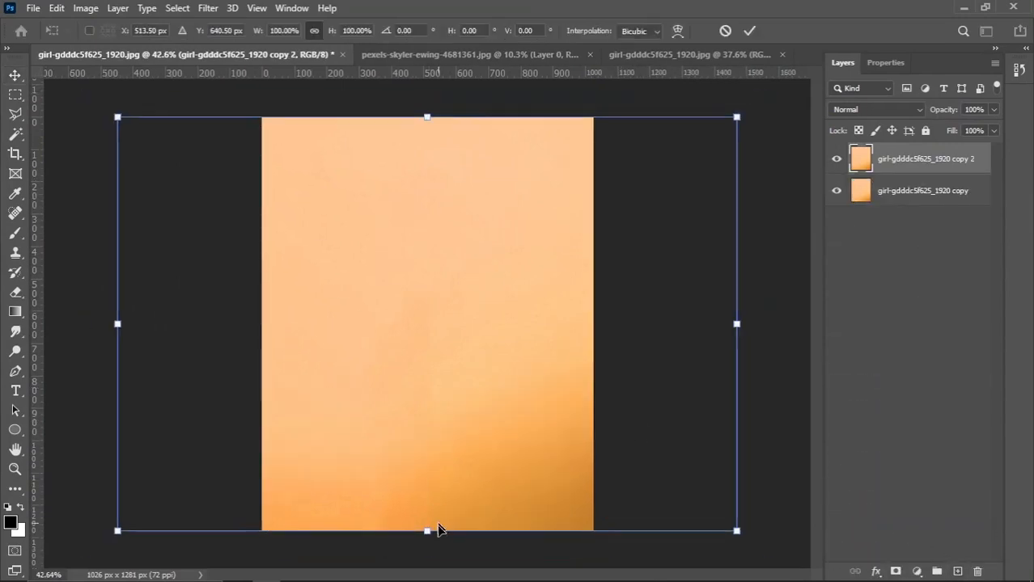
{"action": "left_click_drag", "start_coordinate": [428, 531], "coordinate": [436, 392]}
{"action": "left_click_drag", "start_coordinate": [428, 119], "coordinate": [427, 108]}
{"action": "left_click_drag", "start_coordinate": [427, 391], "coordinate": [430, 354]}
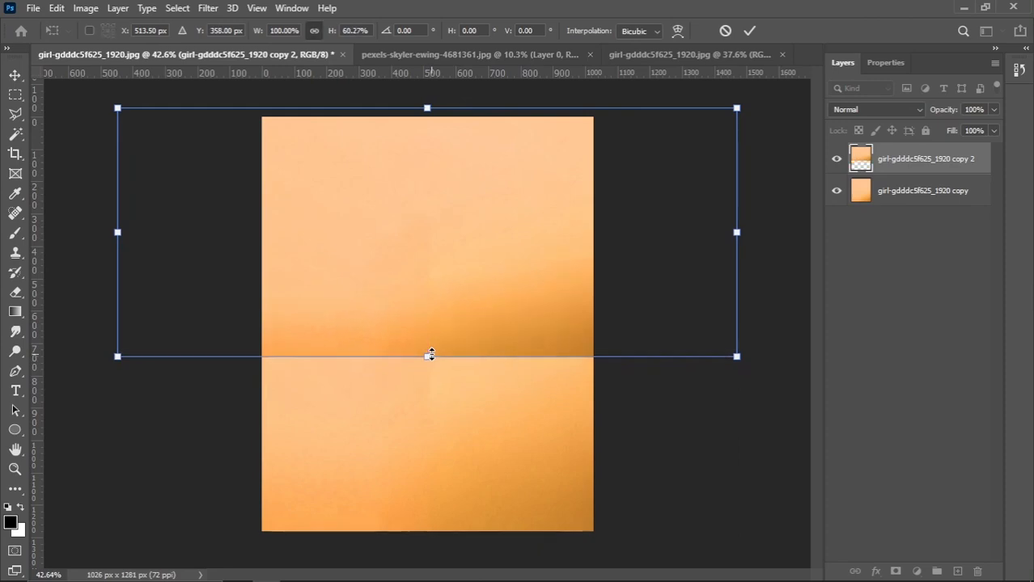
{"action": "key", "text": "Return"}
{"action": "scroll", "coordinate": [435, 356], "scroll_direction": "up", "scroll_amount": 2}
{"action": "scroll", "coordinate": [385, 362], "scroll_direction": "down", "scroll_amount": 1}
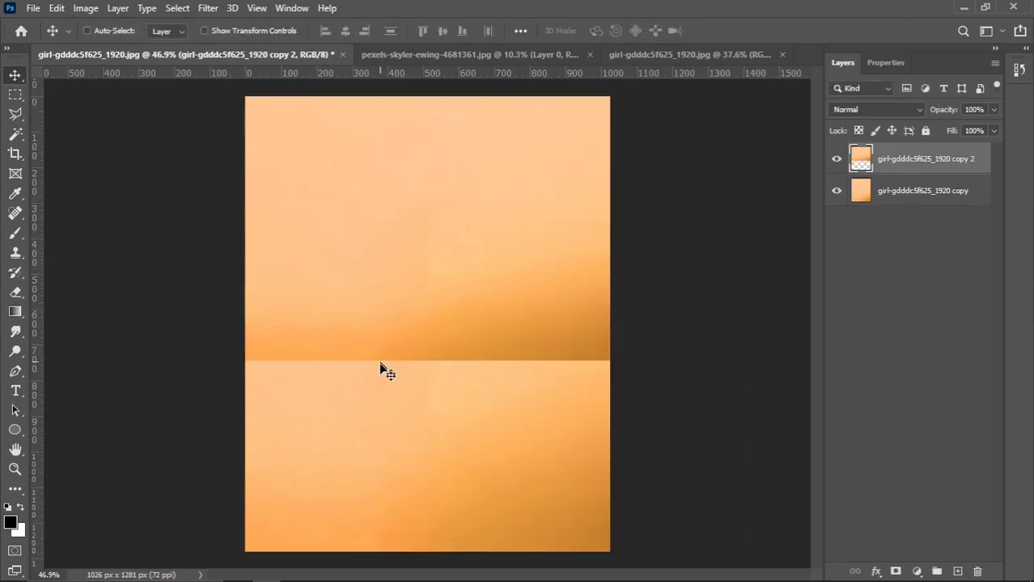
Shift the original background layer beneath the squashed copy to the right with Free Transform.
{"action": "right_click", "coordinate": [383, 413]}
{"action": "left_click", "coordinate": [411, 429]}
{"action": "key", "text": "ctrl+t"}
{"action": "left_click_drag", "start_coordinate": [387, 422], "coordinate": [409, 416]}
{"action": "key", "text": "Return"}
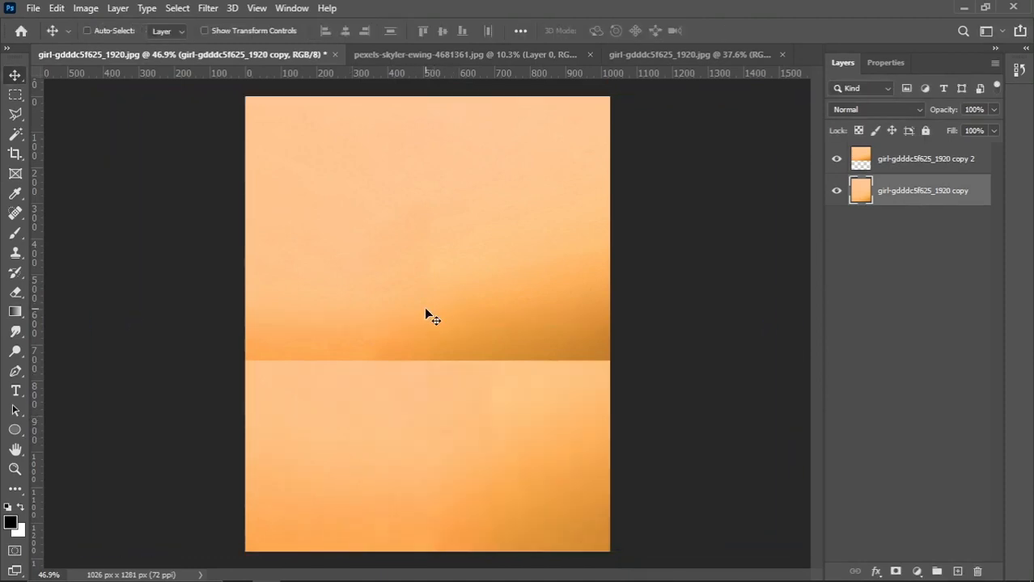
{"action": "scroll", "coordinate": [431, 316], "scroll_direction": "up", "scroll_amount": 1}
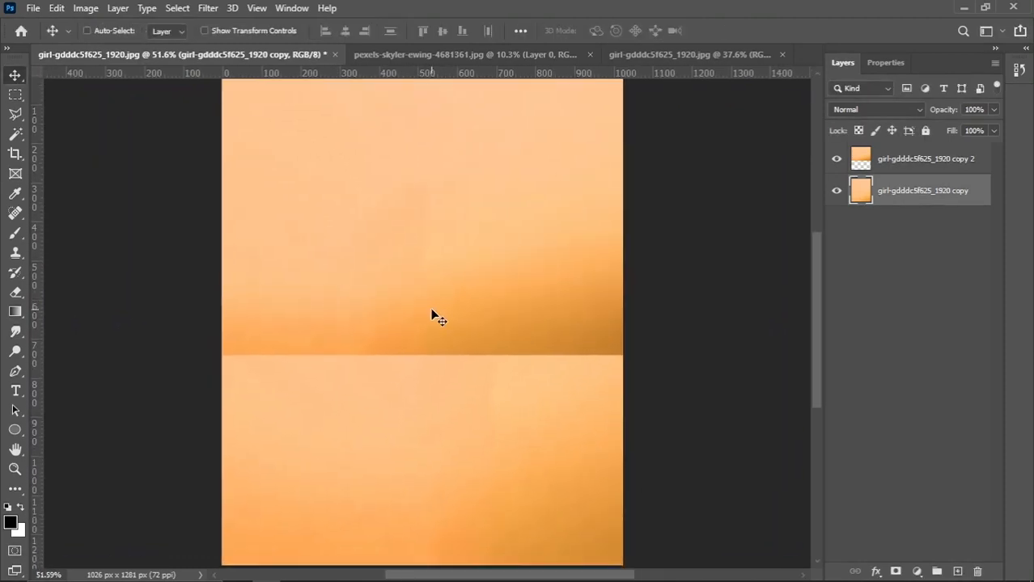
{"action": "scroll", "coordinate": [432, 315], "scroll_direction": "down", "scroll_amount": 1}
Draw a flat ellipse shape about 610 by 112 px just below the horizon line, above the squashed background layer.
{"action": "left_click", "coordinate": [897, 169]}
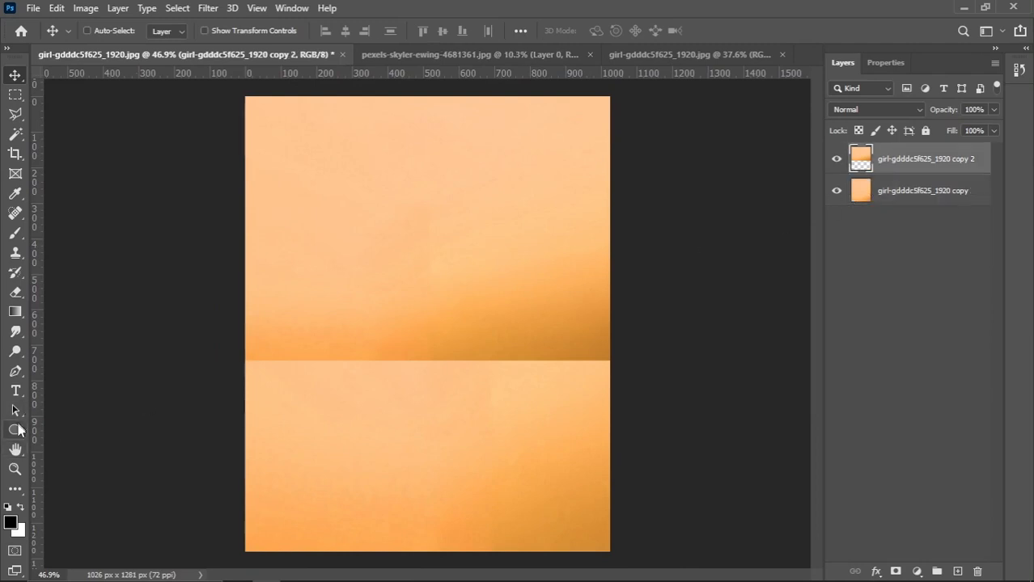
{"action": "left_click", "coordinate": [16, 431]}
{"action": "left_click", "coordinate": [65, 459]}
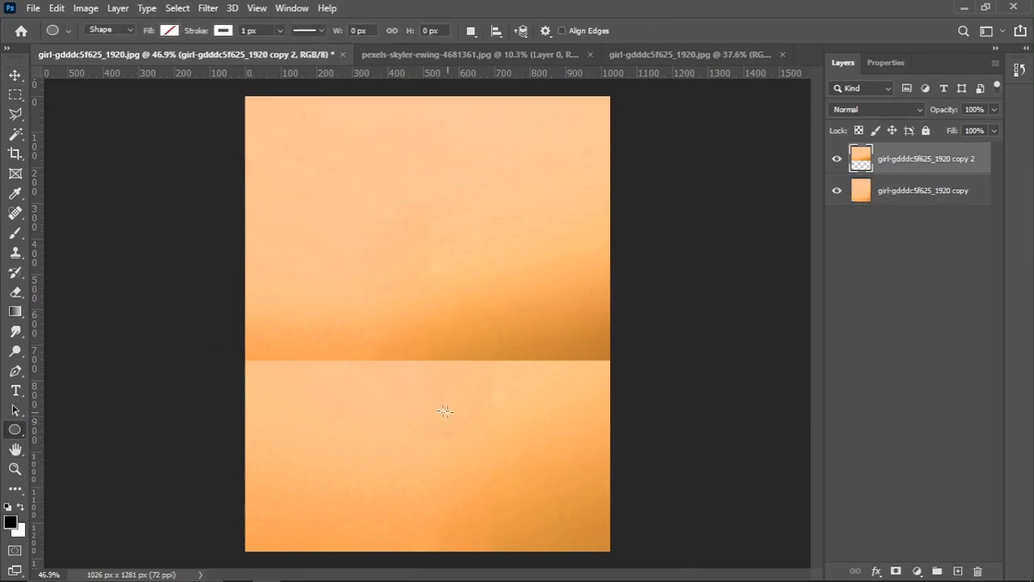
{"action": "mouse_move", "coordinate": [312, 371]}
{"action": "left_mouse_down"}
{"action": "mouse_move", "coordinate": [481, 418]}
{"action": "mouse_move", "coordinate": [526, 411]}
{"action": "left_mouse_up"}
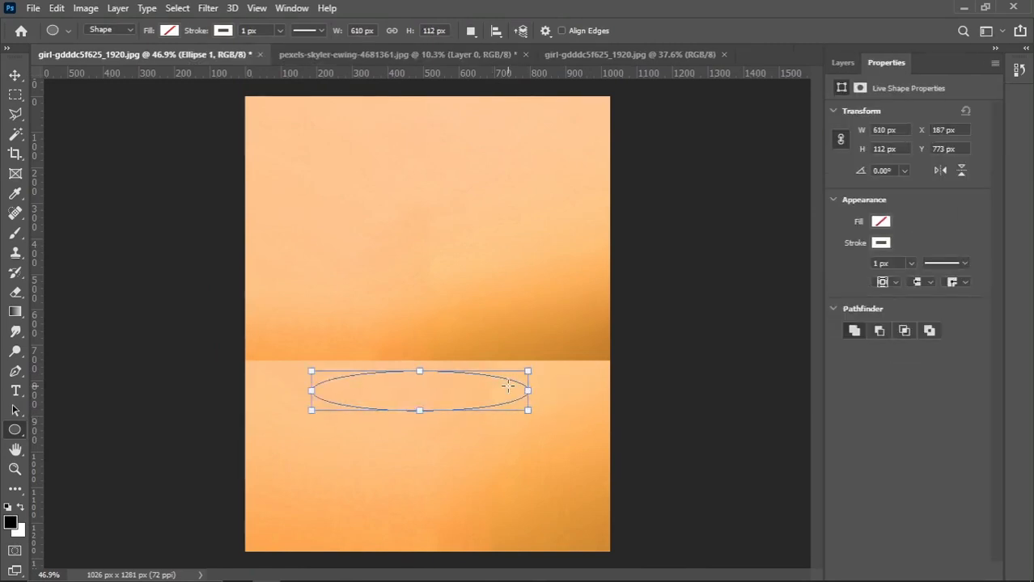
Fill the ellipse with black, without a stroke, and nudge it down to Y 779 px.
{"action": "left_click", "coordinate": [109, 30]}
{"action": "left_click", "coordinate": [133, 38]}
{"action": "left_click", "coordinate": [169, 32]}
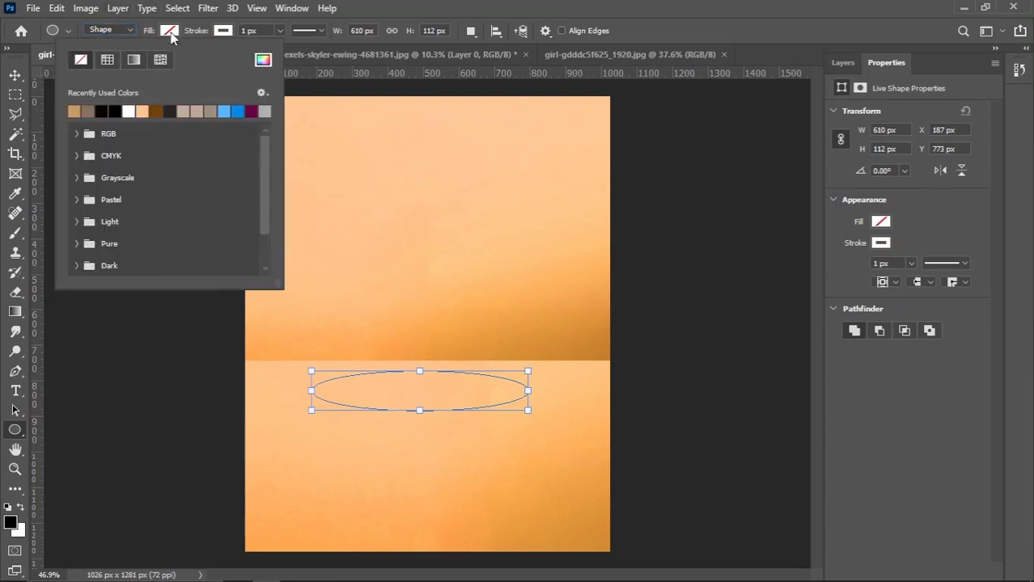
{"action": "left_click", "coordinate": [115, 111]}
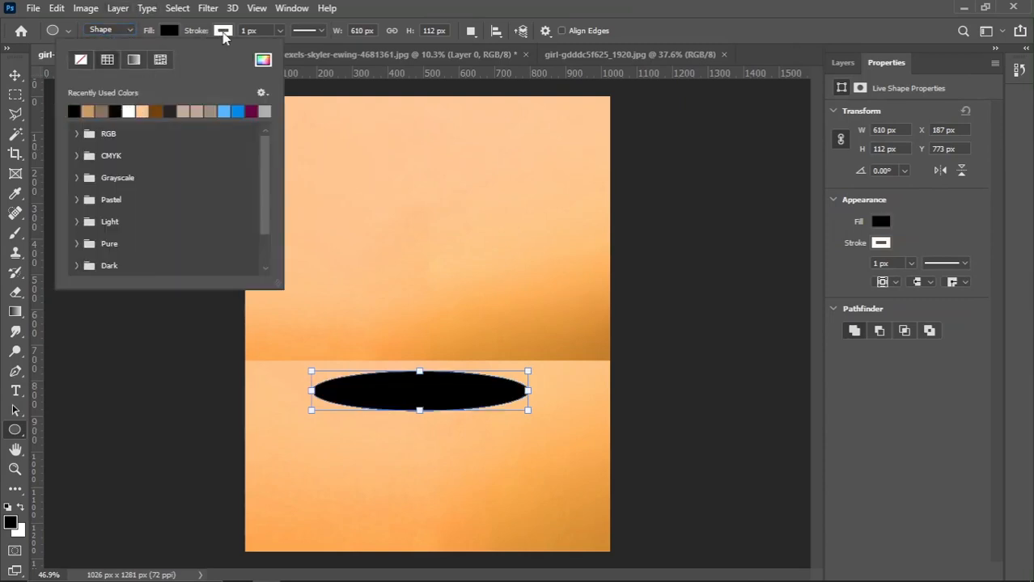
{"action": "left_click", "coordinate": [223, 30]}
{"action": "left_click", "coordinate": [134, 61]}
{"action": "left_click", "coordinate": [223, 31]}
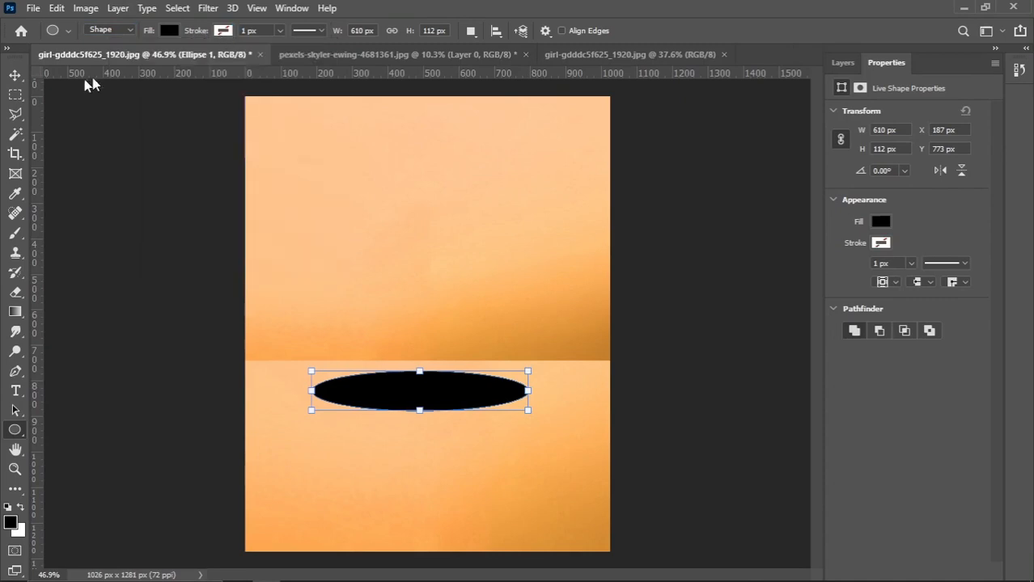
{"action": "left_click", "coordinate": [18, 77]}
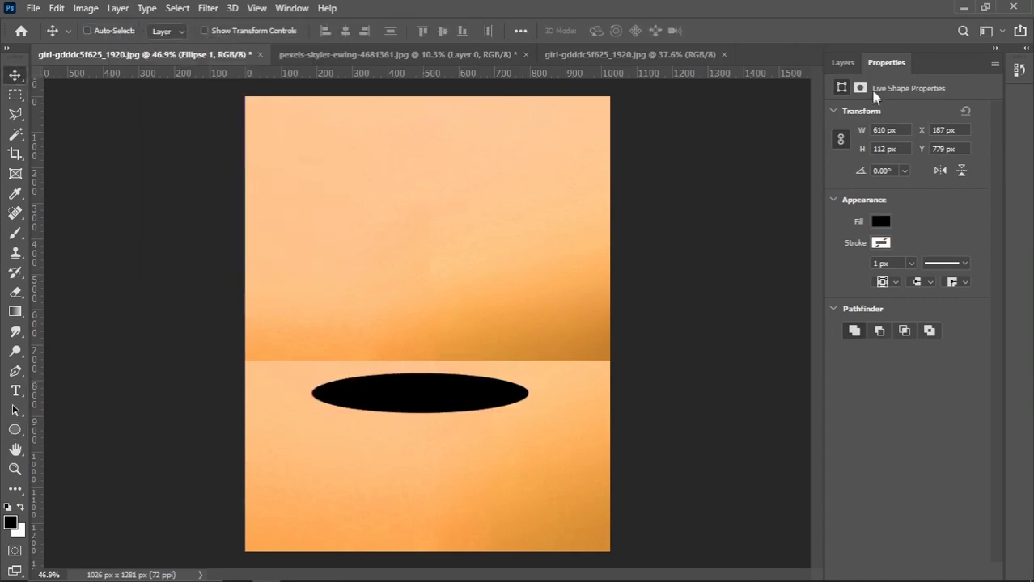
Duplicate the ellipse layer and enlarge the original Ellipse 1 around its centre to about 161% height and a greater width.
{"action": "left_click", "coordinate": [842, 63]}
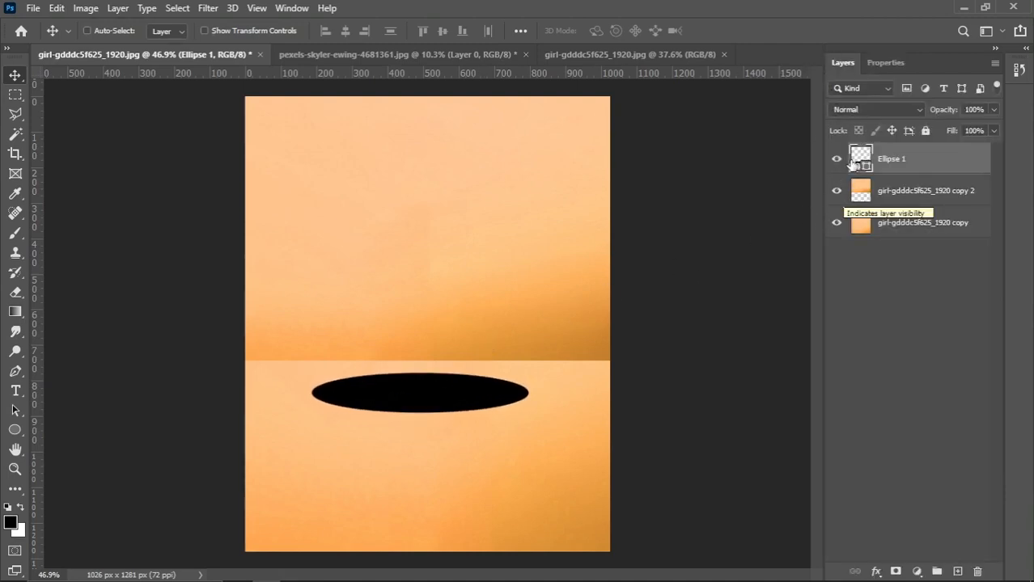
{"action": "left_click_drag", "start_coordinate": [866, 166], "coordinate": [958, 570]}
{"action": "left_click", "coordinate": [904, 192]}
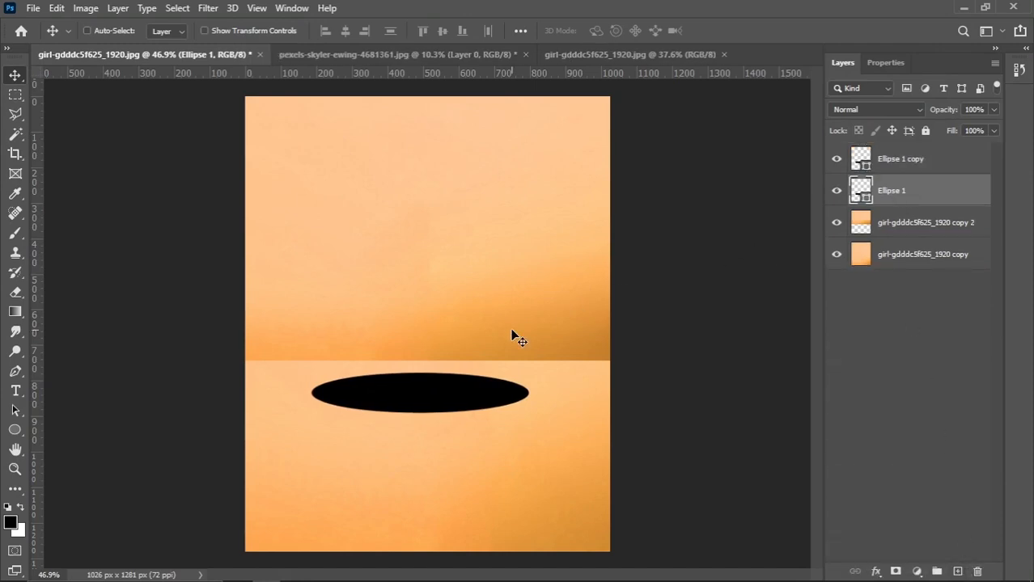
{"action": "key", "text": "ctrl+t"}
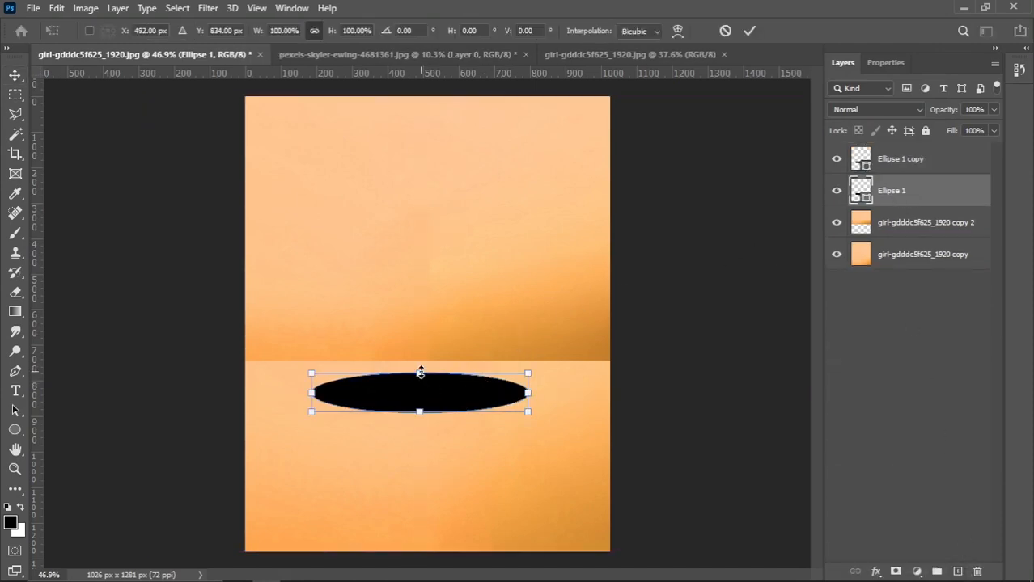
{"action": "left_click_drag", "start_coordinate": [420, 372], "coordinate": [418, 361]}
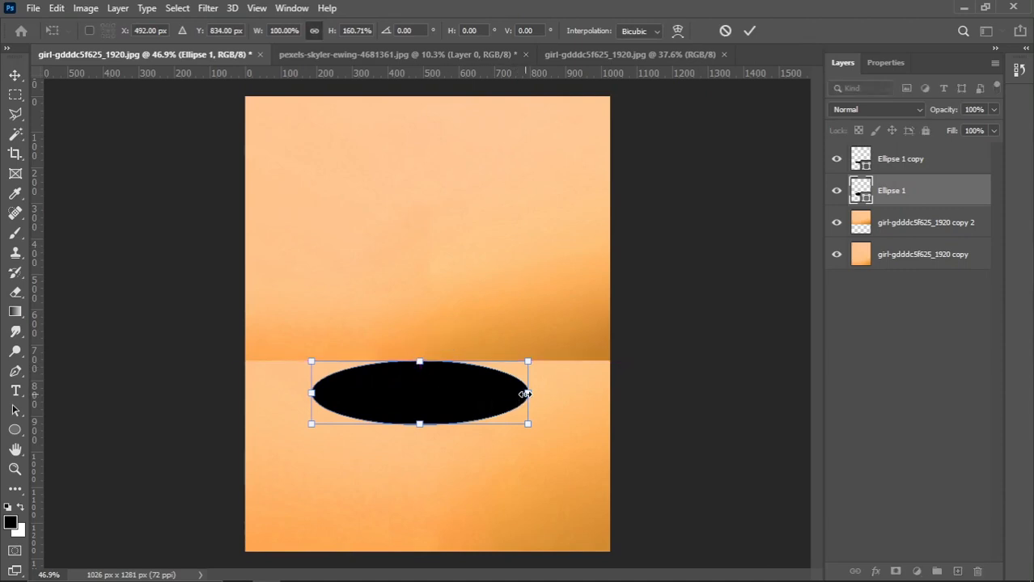
{"action": "left_click_drag", "start_coordinate": [525, 394], "coordinate": [499, 390]}
{"action": "key", "text": "Return"}
{"action": "scroll", "coordinate": [544, 398], "scroll_direction": "up", "scroll_amount": 1}
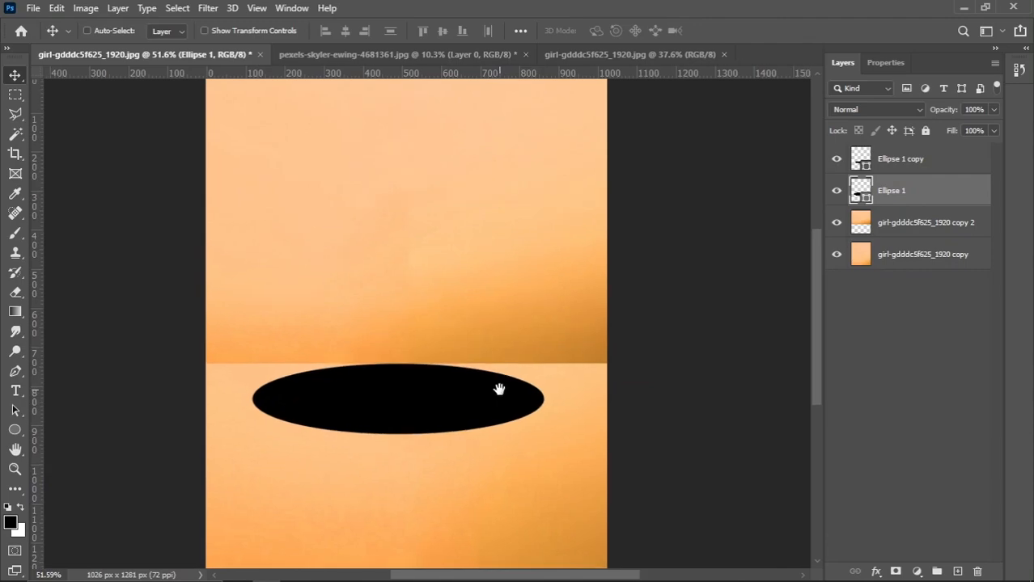
Add a Gradient Overlay to the larger ellipse with a 0° angle and an increased gradient scale.
{"action": "right_click", "coordinate": [926, 200]}
{"action": "left_click", "coordinate": [651, 160]}
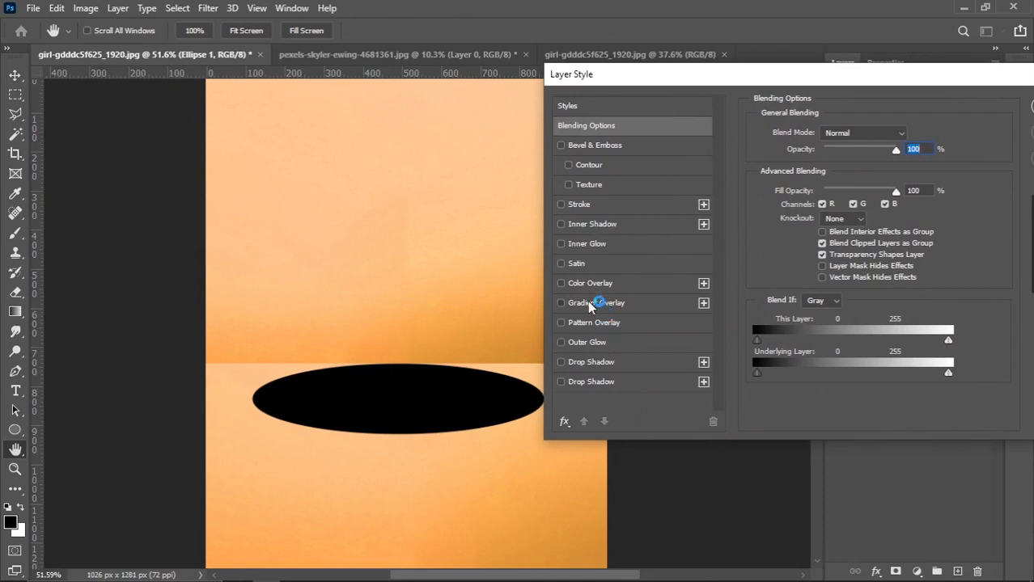
{"action": "left_click", "coordinate": [595, 302]}
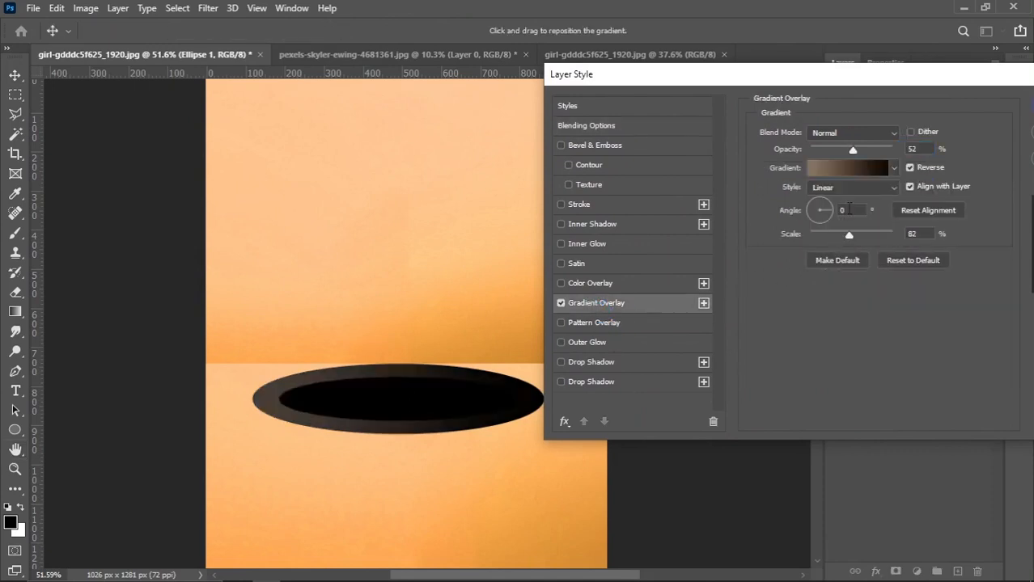
{"action": "type", "text": "180"}
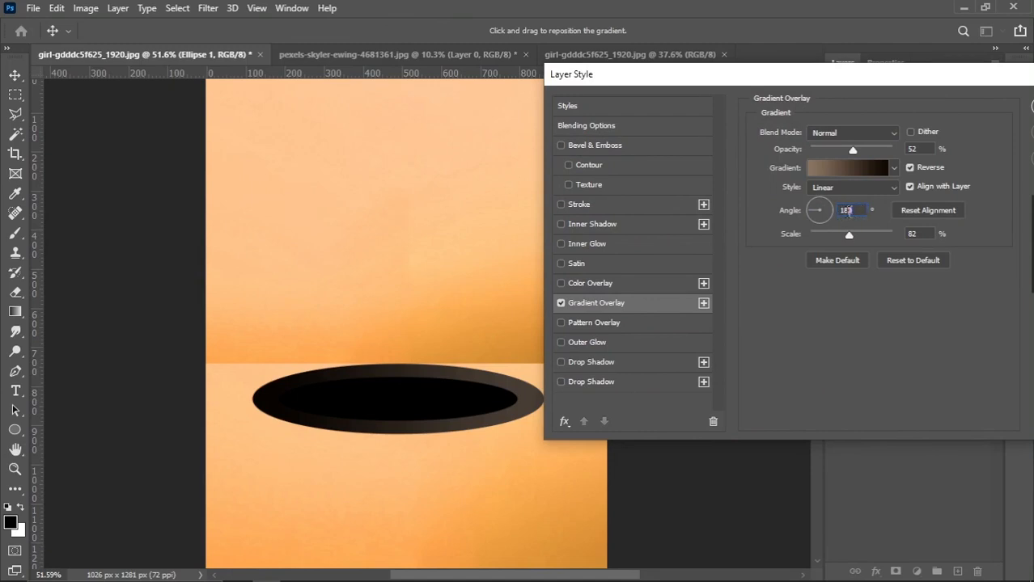
{"action": "type", "text": "0"}
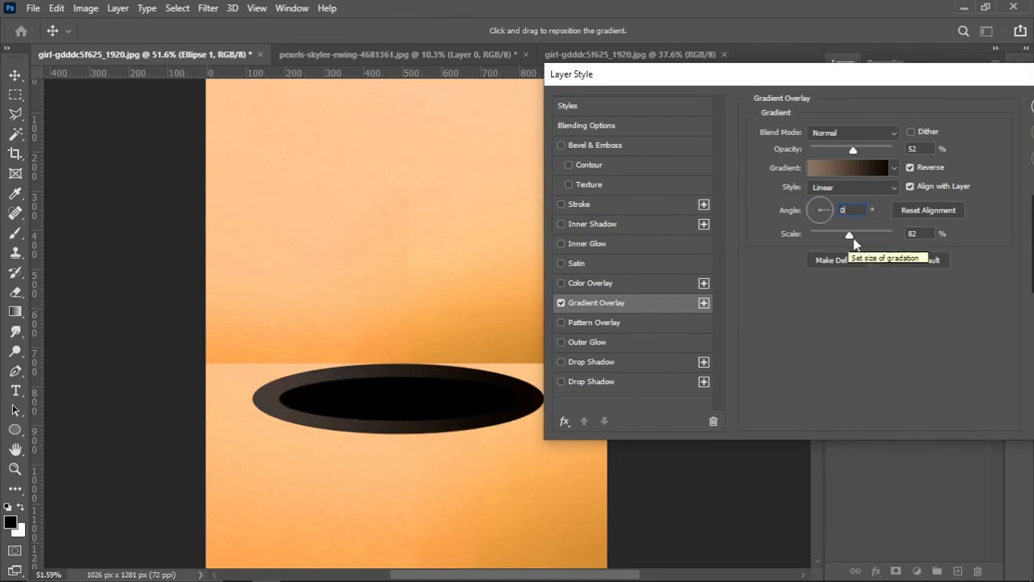
{"action": "left_click_drag", "start_coordinate": [849, 234], "coordinate": [869, 240]}
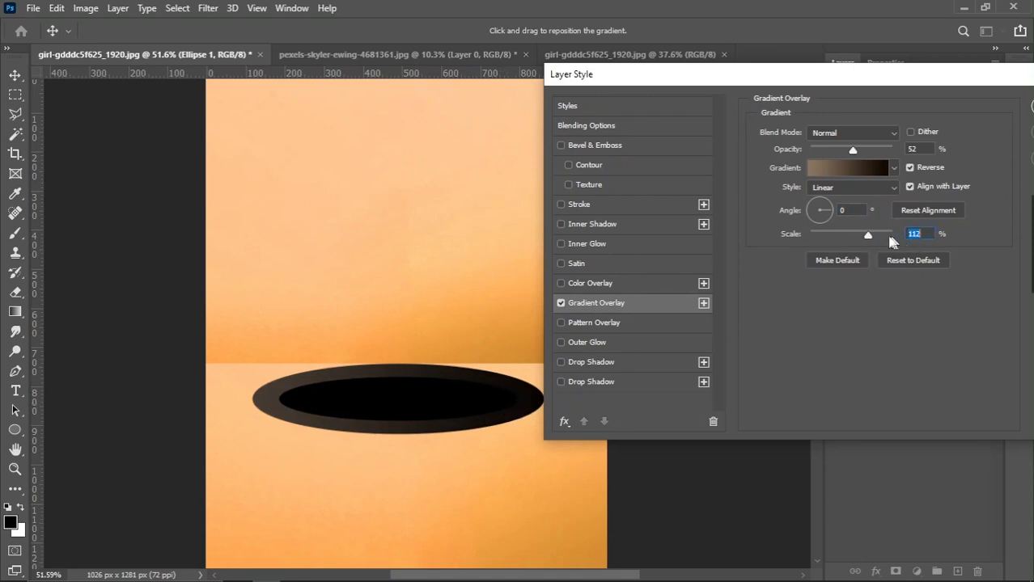
{"action": "left_click_drag", "start_coordinate": [869, 235], "coordinate": [879, 240]}
Add a white outside Stroke at 47% opacity to the larger ellipse and apply the layer style.
{"action": "left_click", "coordinate": [611, 209]}
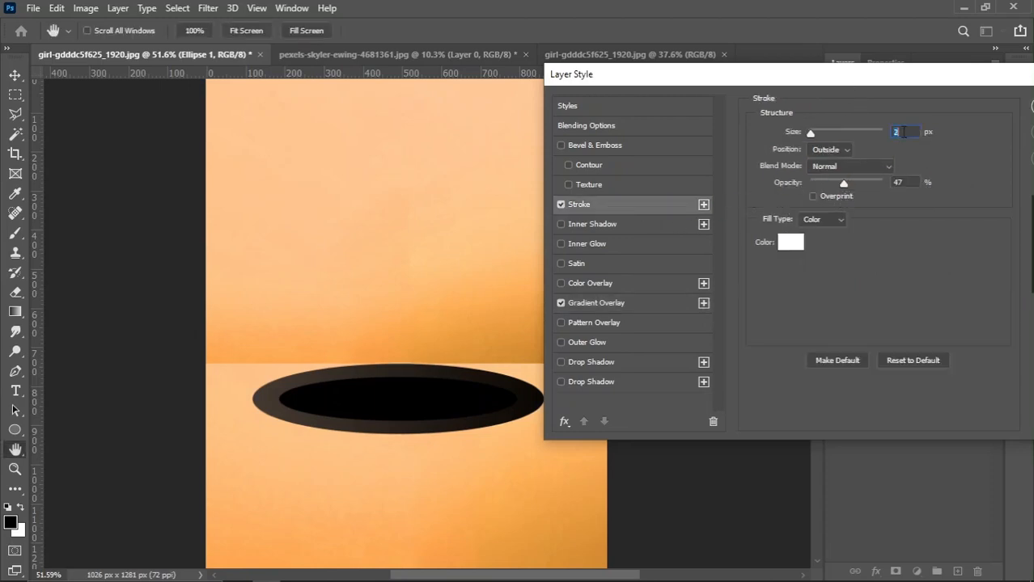
{"action": "left_click_drag", "start_coordinate": [899, 79], "coordinate": [780, 107]}
{"action": "left_click", "coordinate": [932, 138]}
Recolour the inner ellipse by sampling the orange background and darkening the colour to dd9551.
{"action": "right_click", "coordinate": [404, 403]}
{"action": "left_click", "coordinate": [409, 410]}
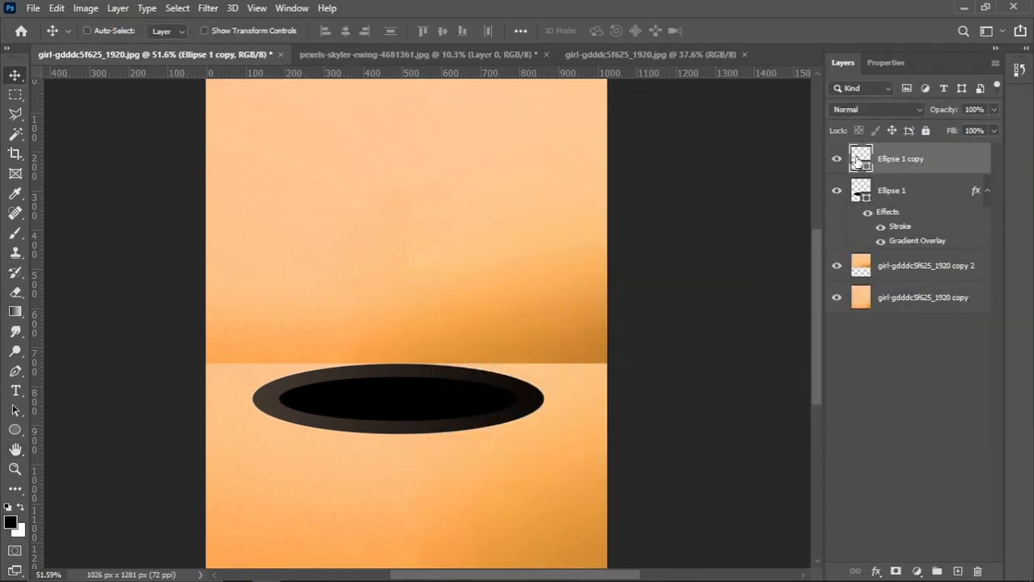
{"action": "double_click", "coordinate": [858, 161]}
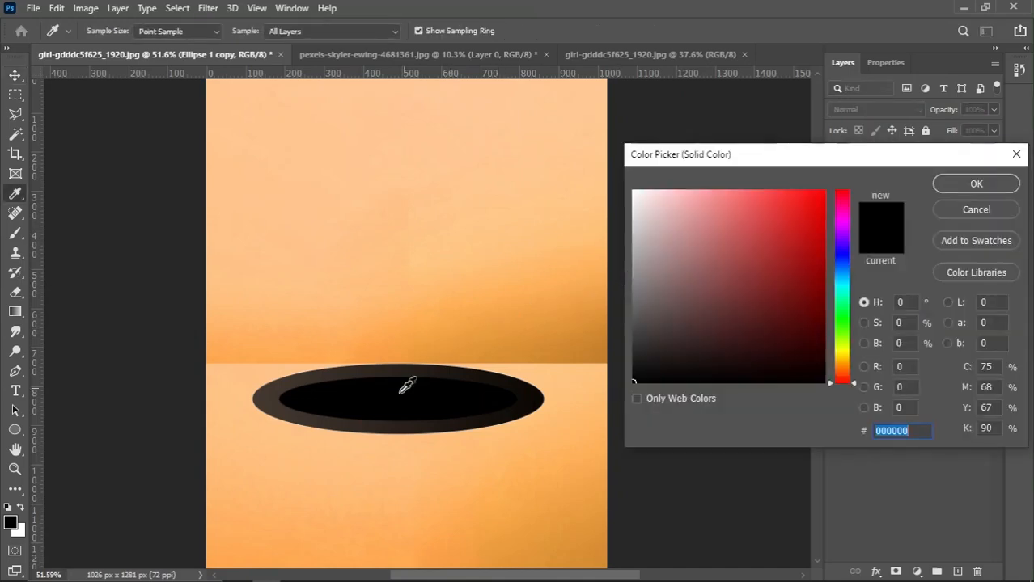
{"action": "left_click", "coordinate": [290, 516]}
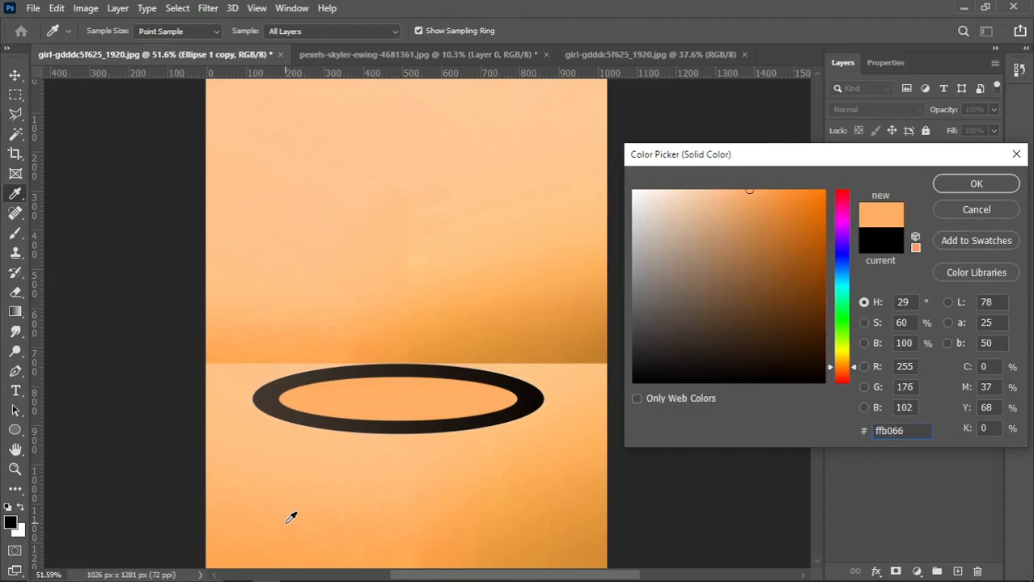
{"action": "left_click_drag", "start_coordinate": [750, 210], "coordinate": [753, 216]}
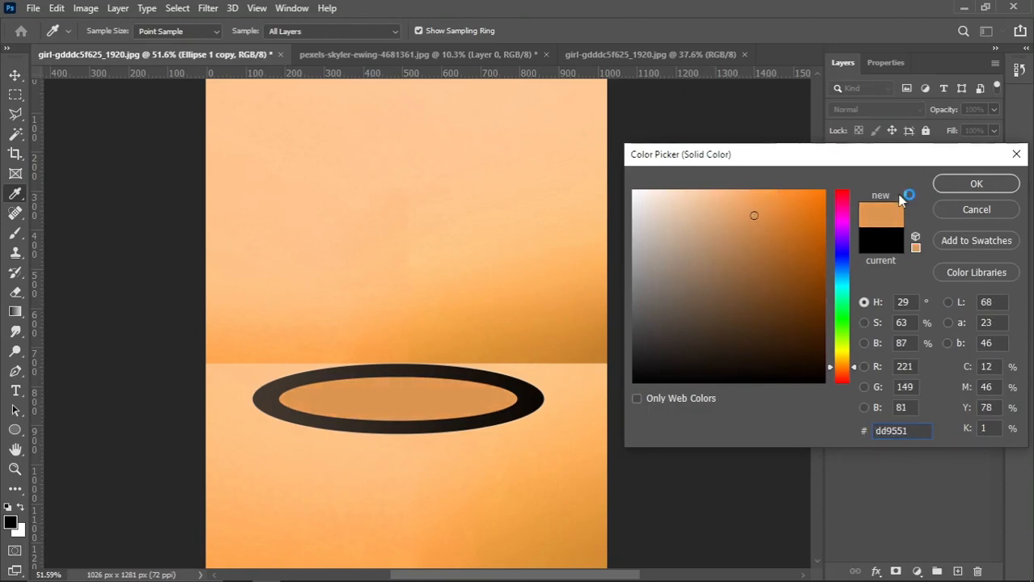
{"action": "key", "text": "Return"}
Duplicate the inner ellipse as a layer clipped to the original and move the copy down about 50 px.
{"action": "left_click_drag", "start_coordinate": [891, 163], "coordinate": [957, 571]}
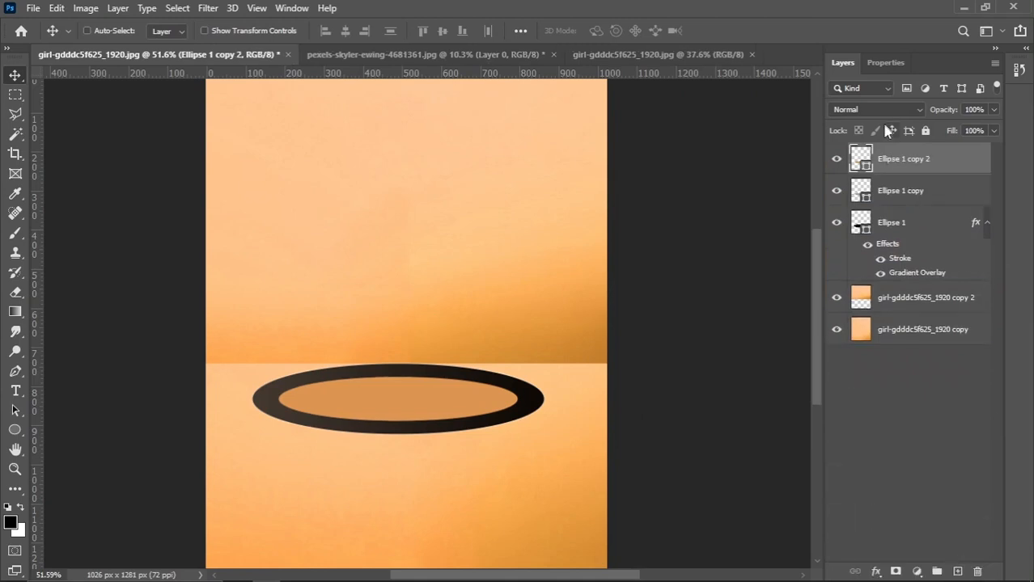
{"action": "left_click", "coordinate": [859, 176], "text": "alt"}
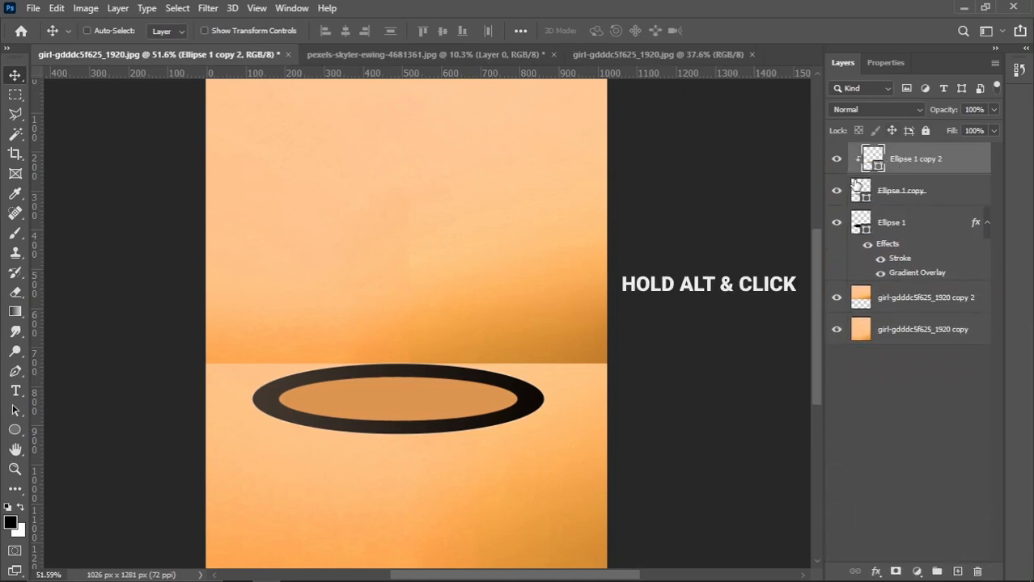
{"action": "key", "text": "ctrl+t"}
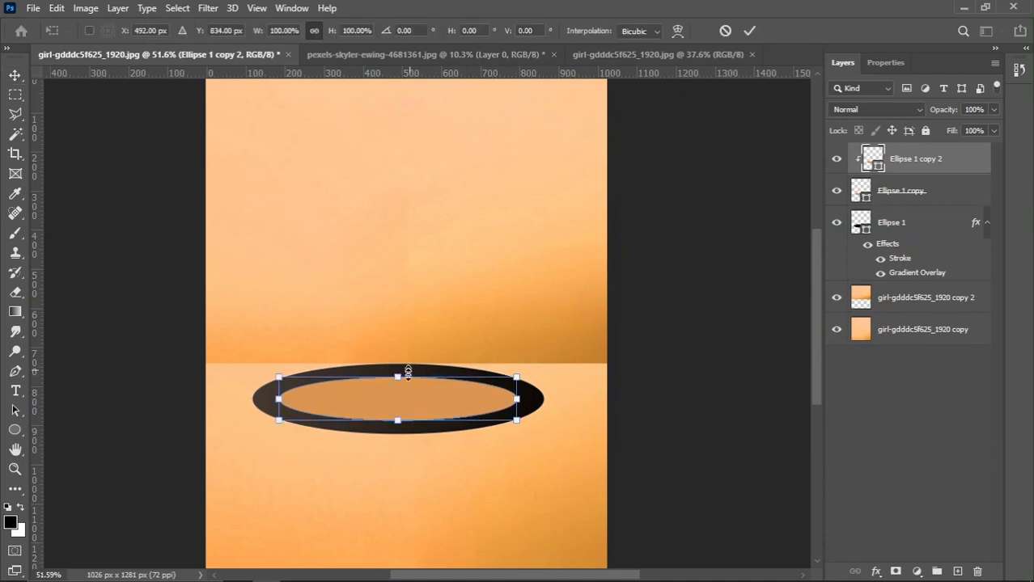
{"action": "left_click_drag", "start_coordinate": [404, 397], "coordinate": [410, 413]}
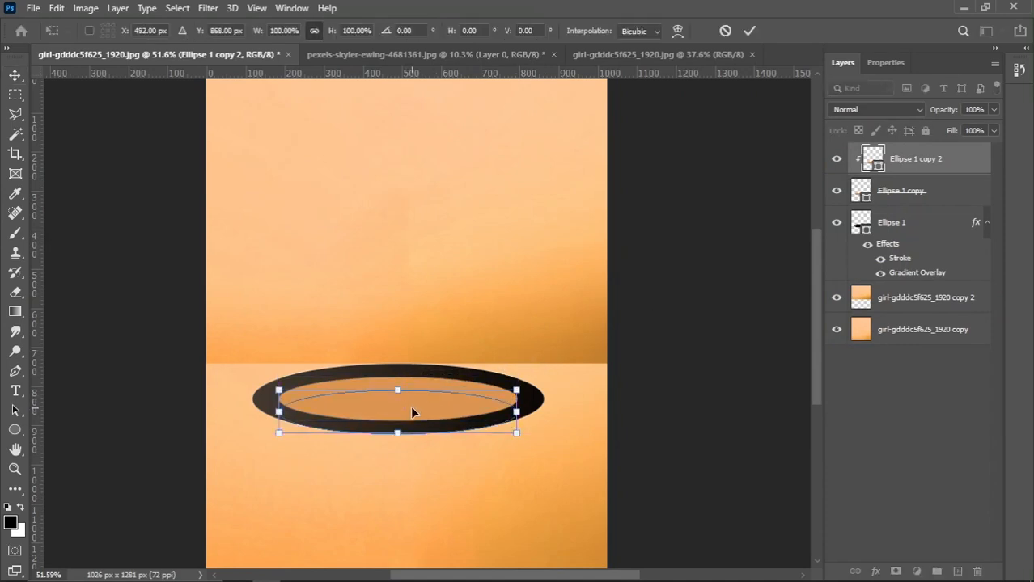
{"action": "key", "text": "Down"}
{"action": "key", "text": "Down"}
{"action": "key", "text": "Down"}
{"action": "key", "text": "Down"}
{"action": "key", "text": "Down"}
{"action": "key", "text": "Down"}
{"action": "key", "text": "Down"}
{"action": "key", "text": "Down"}
{"action": "key", "text": "Down"}
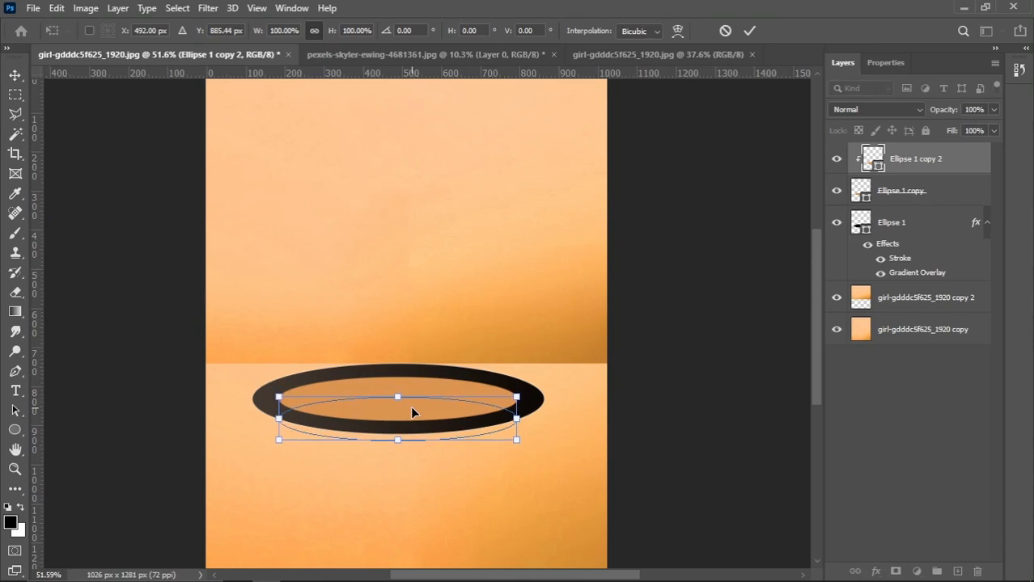
{"action": "key", "text": "Up"}
{"action": "key", "text": "Up"}
{"action": "key", "text": "Return"}
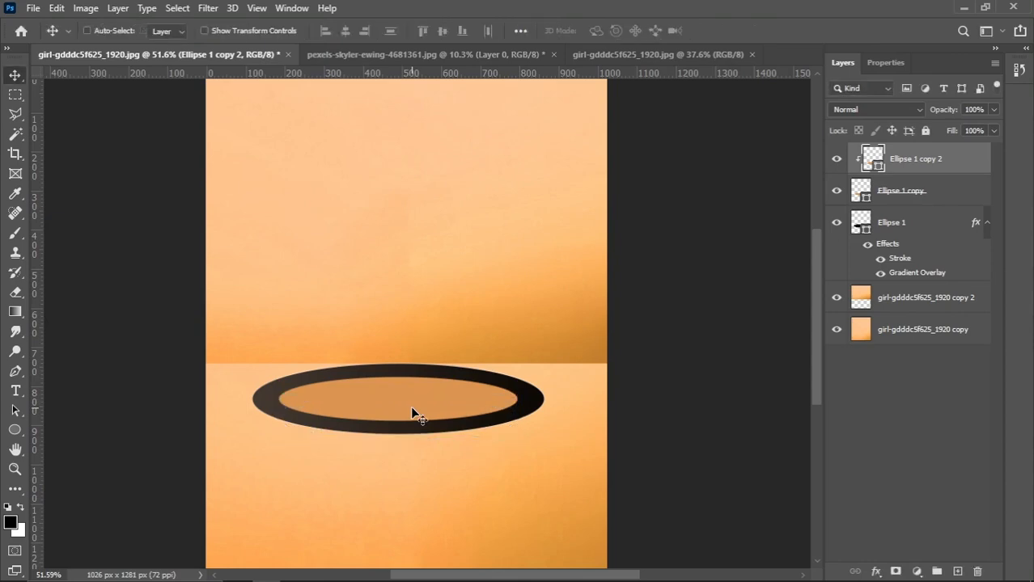
Recolour the original inner ellipse a light peach matching the pale upper area of the backdrop.
{"action": "left_click", "coordinate": [861, 192]}
{"action": "double_click", "coordinate": [860, 192]}
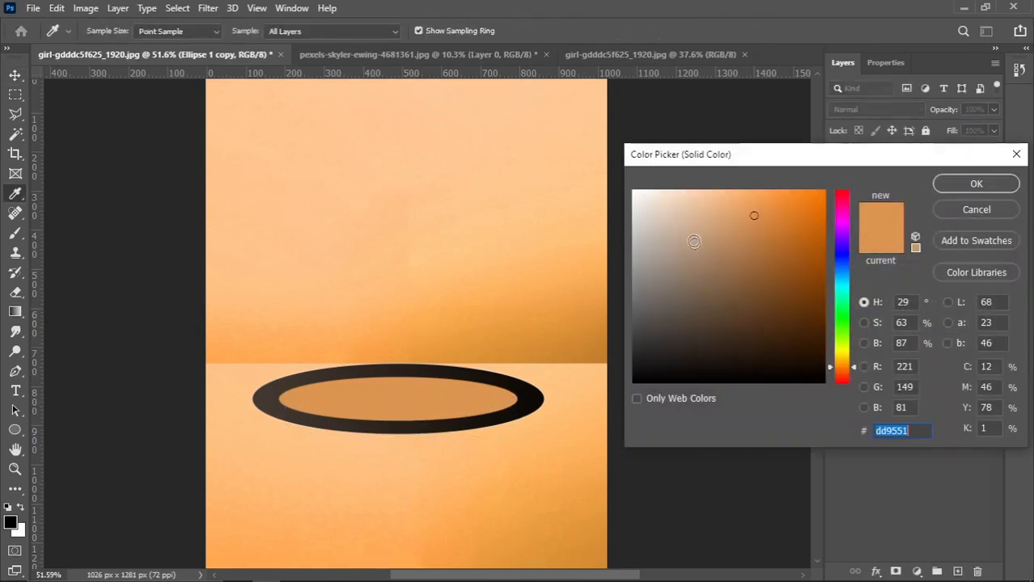
{"action": "left_click_drag", "start_coordinate": [704, 243], "coordinate": [706, 188]}
{"action": "left_click", "coordinate": [963, 184]}
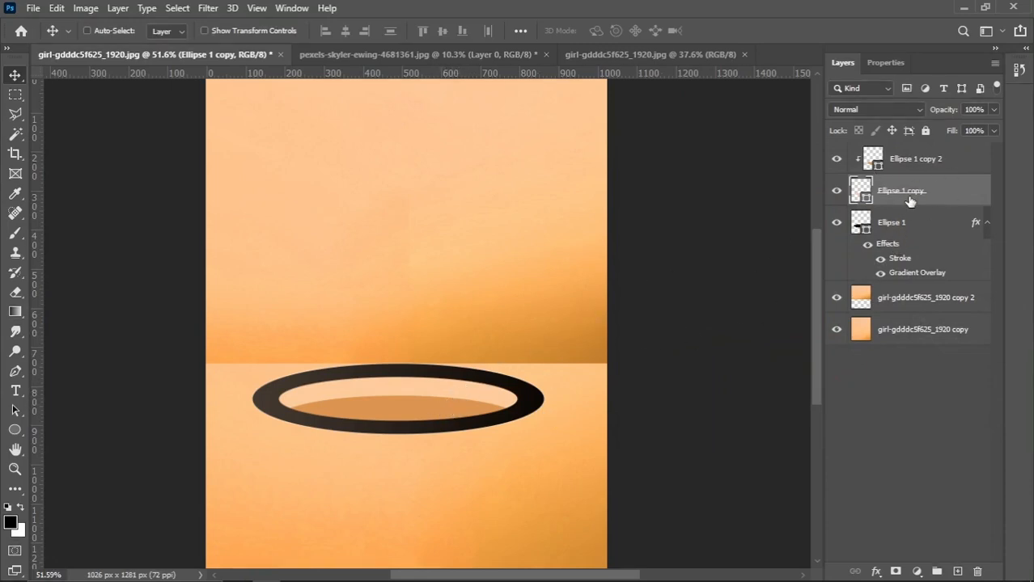
Duplicate the light inner ellipse and clip both copies to the original, with the new copy beneath the lowered darker one.
{"action": "left_click_drag", "start_coordinate": [926, 202], "coordinate": [957, 571]}
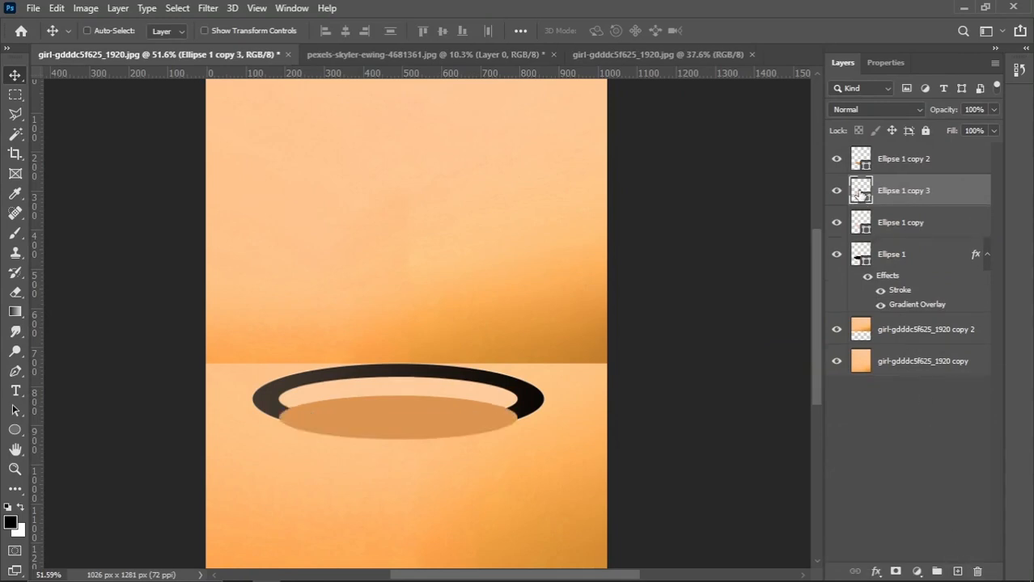
{"action": "left_click_drag", "start_coordinate": [859, 212], "coordinate": [896, 165]}
{"action": "right_click", "coordinate": [896, 165]}
{"action": "left_click", "coordinate": [752, 291]}
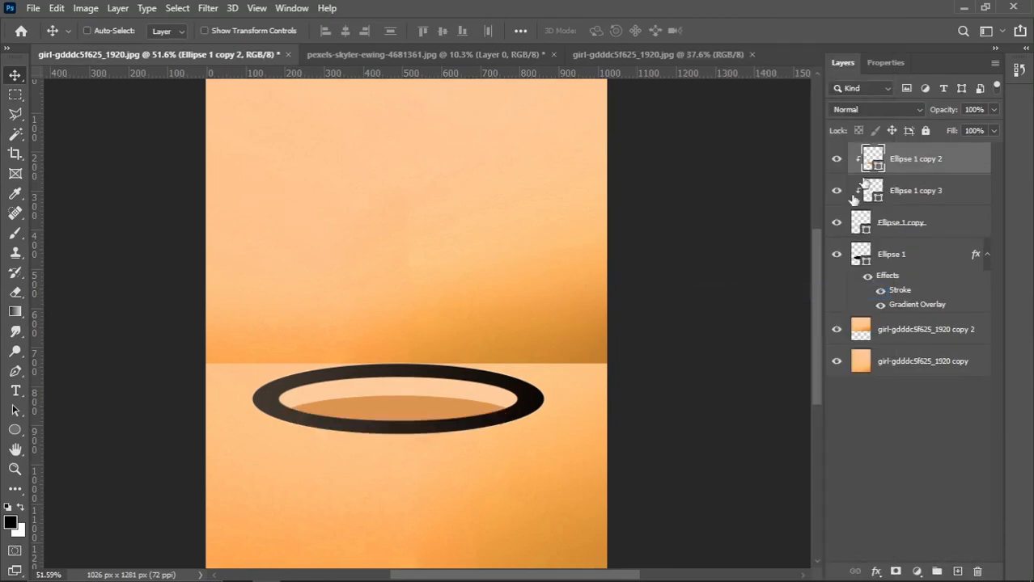
{"action": "left_click", "coordinate": [907, 192]}
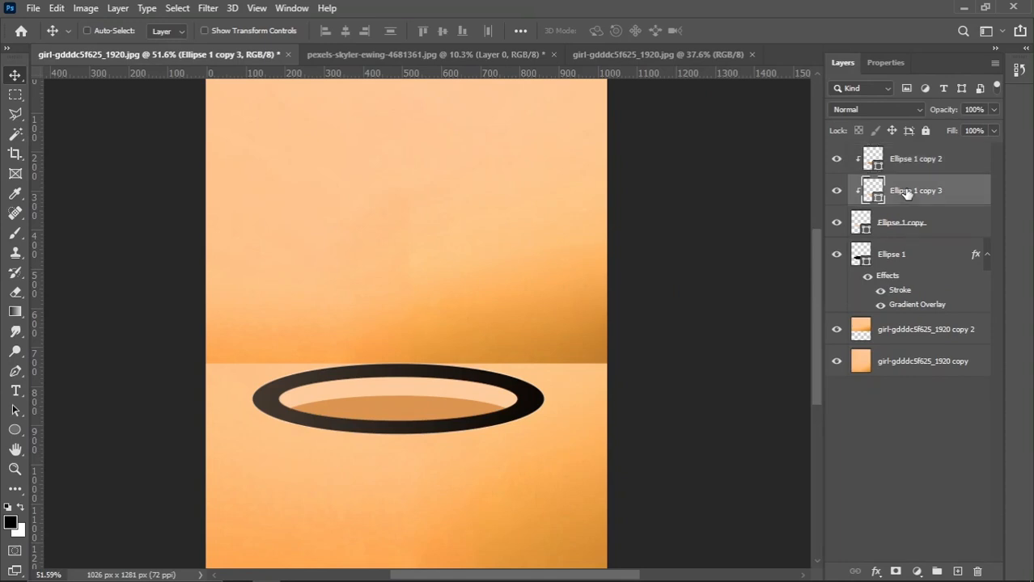
Recolour the base inner ellipse with the darker orange sampled from the lowered ellipse in the hole.
{"action": "left_click", "coordinate": [860, 225]}
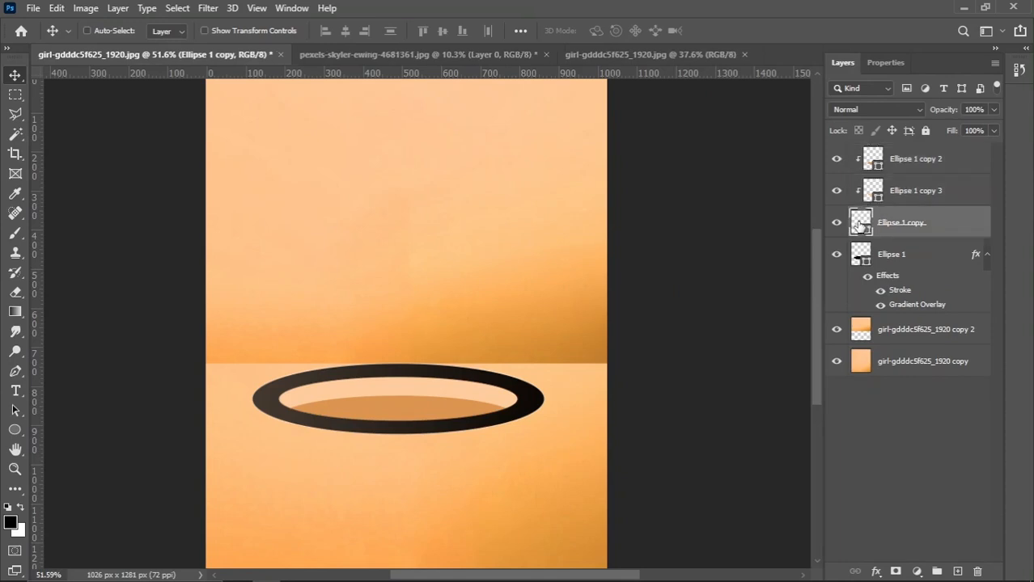
{"action": "double_click", "coordinate": [860, 225]}
{"action": "left_click", "coordinate": [474, 404]}
{"action": "left_click", "coordinate": [978, 184]}
Shift the light clipped ellipse slightly down so a thin darker rim is left along the hole's upper edge.
{"action": "left_click", "coordinate": [904, 197]}
{"action": "left_click_drag", "start_coordinate": [402, 382], "coordinate": [405, 396]}
{"action": "key", "text": "Up"}
{"action": "key", "text": "Up"}
{"action": "key", "text": "Up"}
{"action": "key", "text": "Up"}
{"action": "key", "text": "Up"}
{"action": "key", "text": "Up"}
{"action": "key", "text": "Up"}
{"action": "key", "text": "Up"}
{"action": "key", "text": "Up"}
{"action": "key", "text": "Up"}
{"action": "key", "text": "Up"}
{"action": "key", "text": "Up"}
{"action": "key", "text": "Up"}
{"action": "key", "text": "Up"}
{"action": "key", "text": "Up"}
{"action": "key", "text": "Up"}
{"action": "key", "text": "Up"}
{"action": "key", "text": "Up"}
{"action": "key", "text": "Up"}
{"action": "key", "text": "Up"}
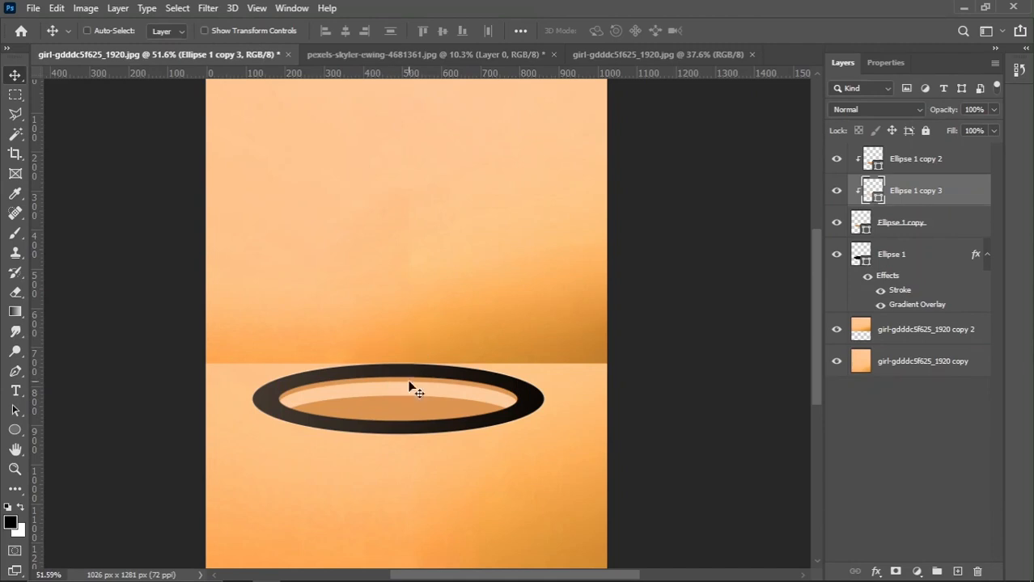
{"action": "scroll", "coordinate": [400, 405], "scroll_direction": "up", "scroll_amount": 2}
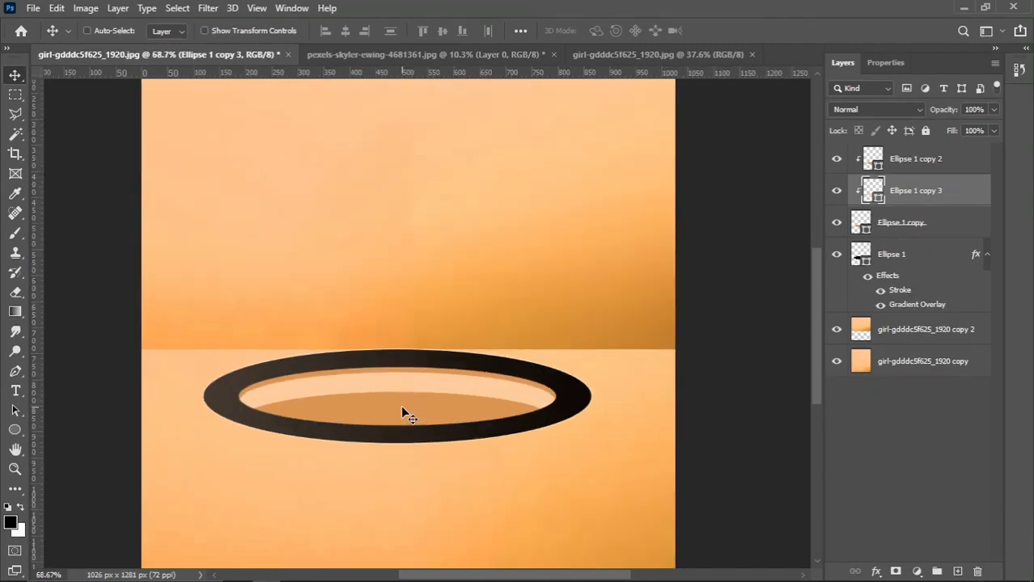
Add a white outside Stroke of 1 px at 80% opacity to the base inner ellipse and apply the layer style.
{"action": "left_click", "coordinate": [939, 228]}
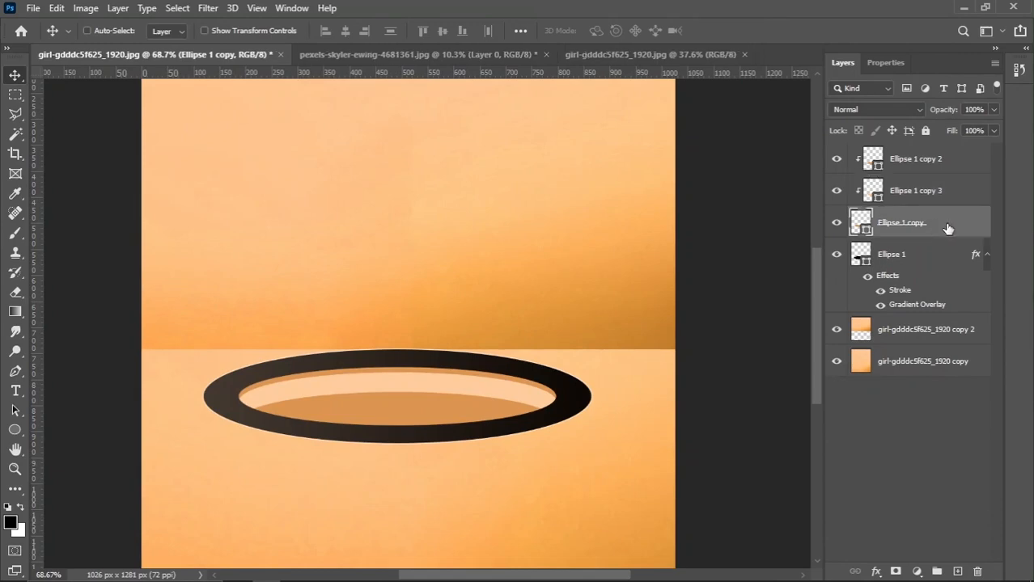
{"action": "right_click", "coordinate": [948, 229]}
{"action": "left_click", "coordinate": [619, 212]}
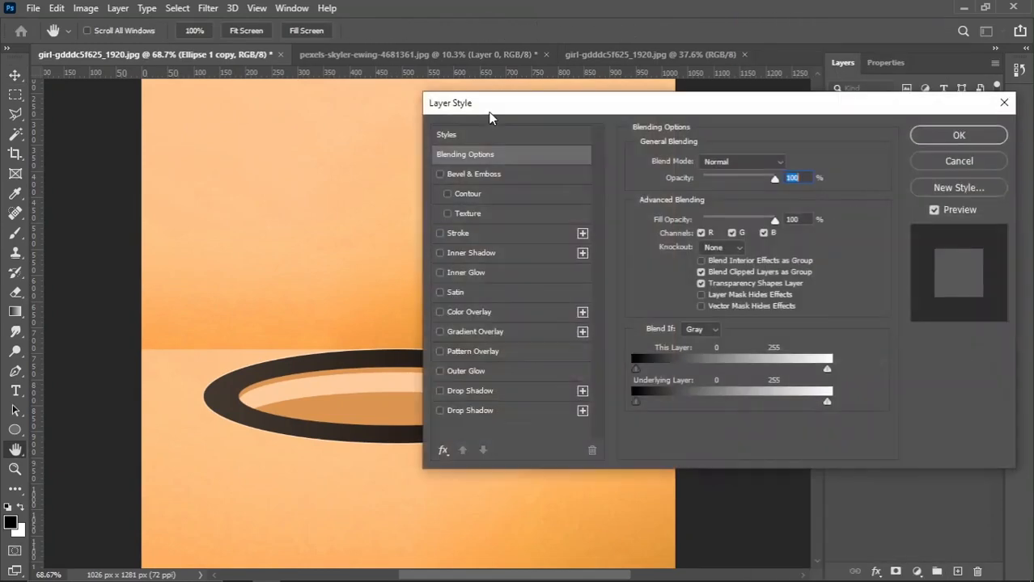
{"action": "left_click_drag", "start_coordinate": [487, 102], "coordinate": [607, 89]}
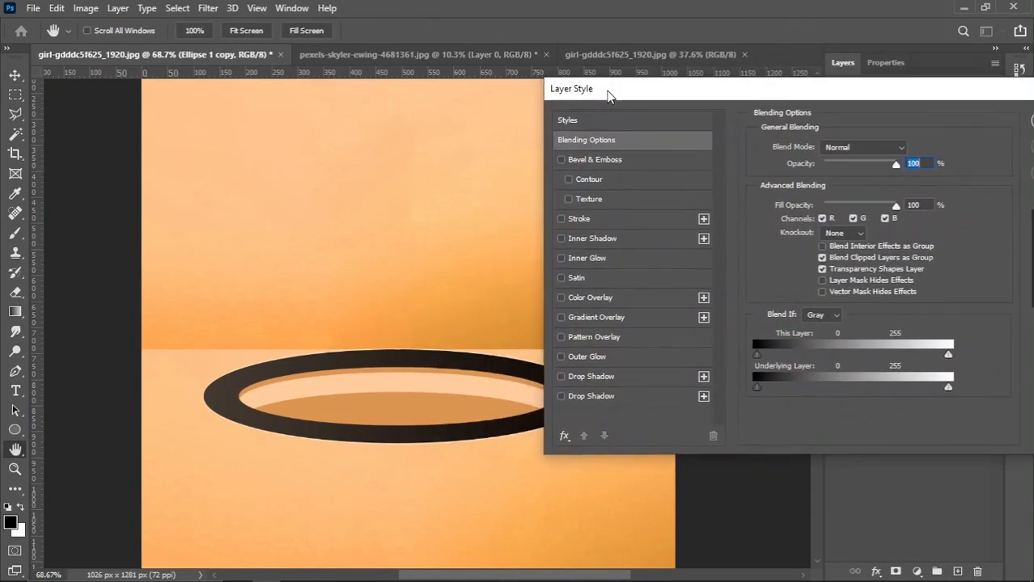
{"action": "left_click", "coordinate": [581, 219]}
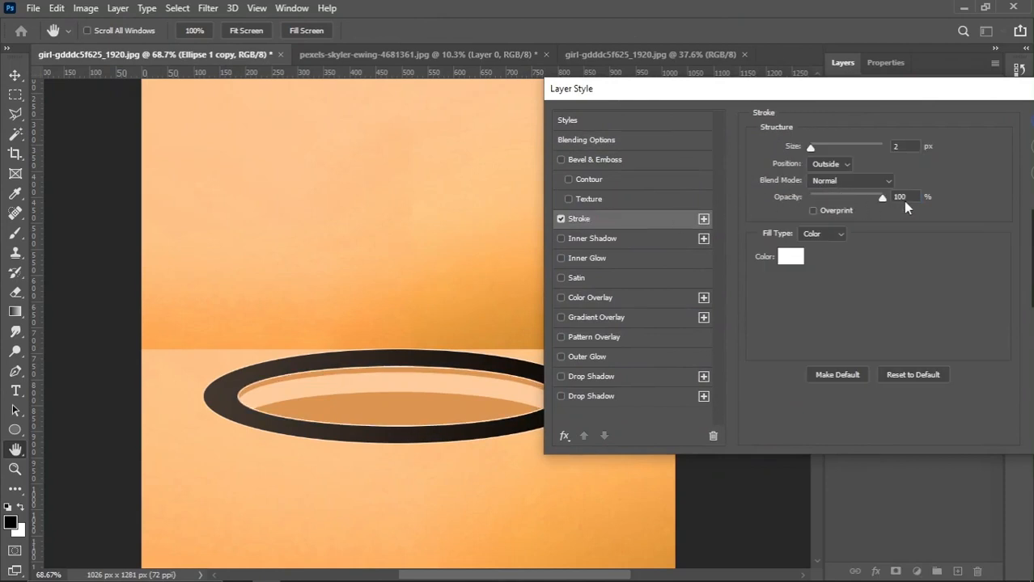
{"action": "left_click_drag", "start_coordinate": [877, 201], "coordinate": [871, 199]}
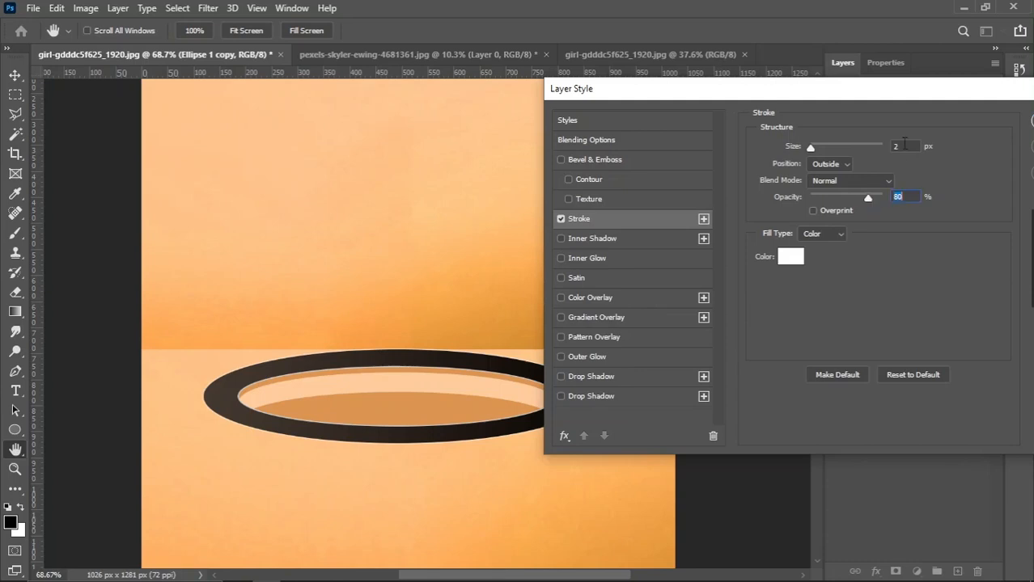
{"action": "left_click", "coordinate": [905, 145]}
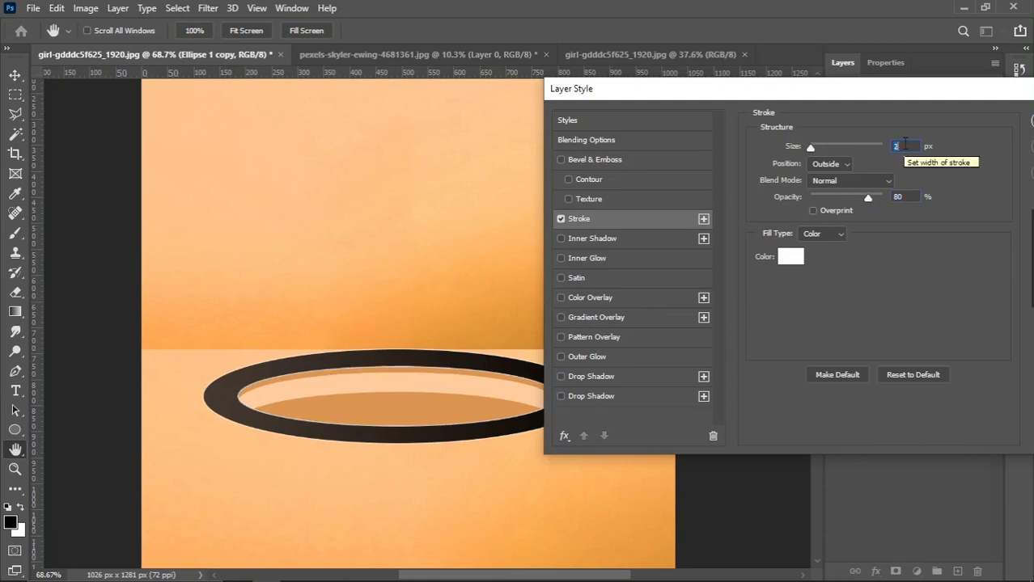
{"action": "key", "text": "Down"}
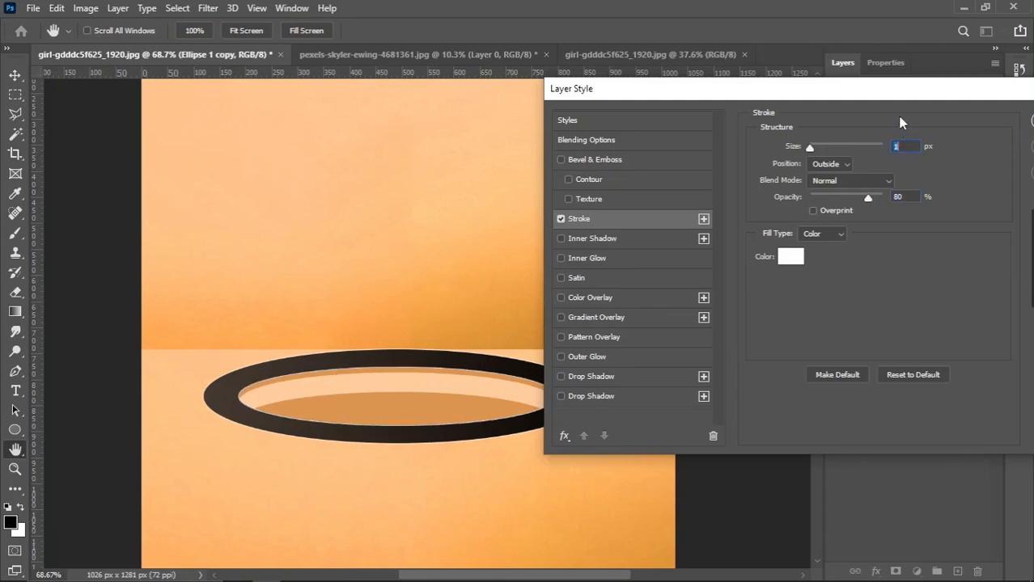
{"action": "left_click_drag", "start_coordinate": [833, 89], "coordinate": [709, 105]}
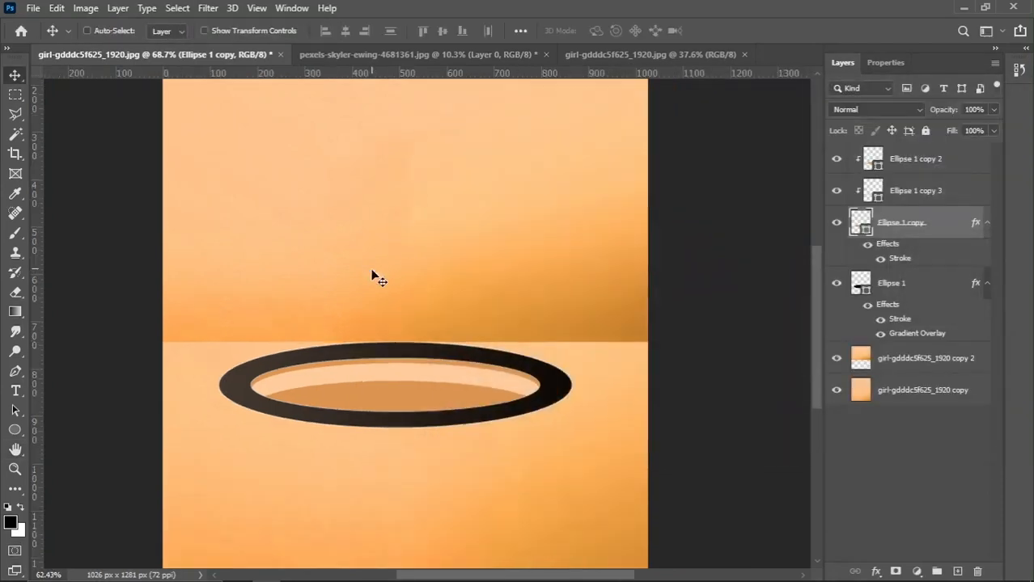
{"action": "scroll", "coordinate": [508, 387], "scroll_direction": "down", "scroll_amount": 1}
{"action": "scroll", "coordinate": [484, 381], "scroll_direction": "up", "scroll_amount": 2}
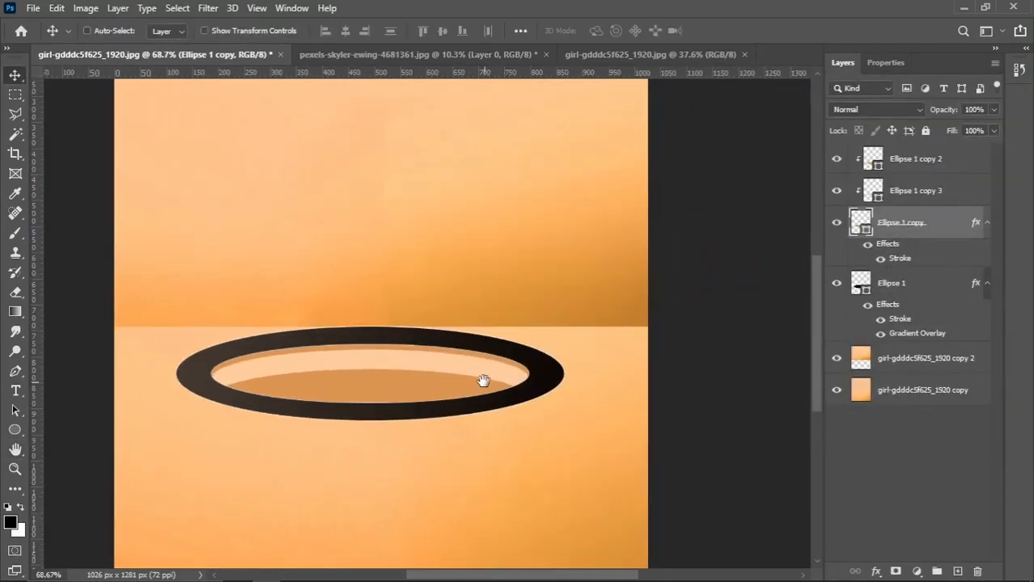
Copy the girl cutout from the pexels-skyler-ewing-4681361.jpg document into the backdrop document above all the ellipse layers.
{"action": "left_click", "coordinate": [907, 168]}
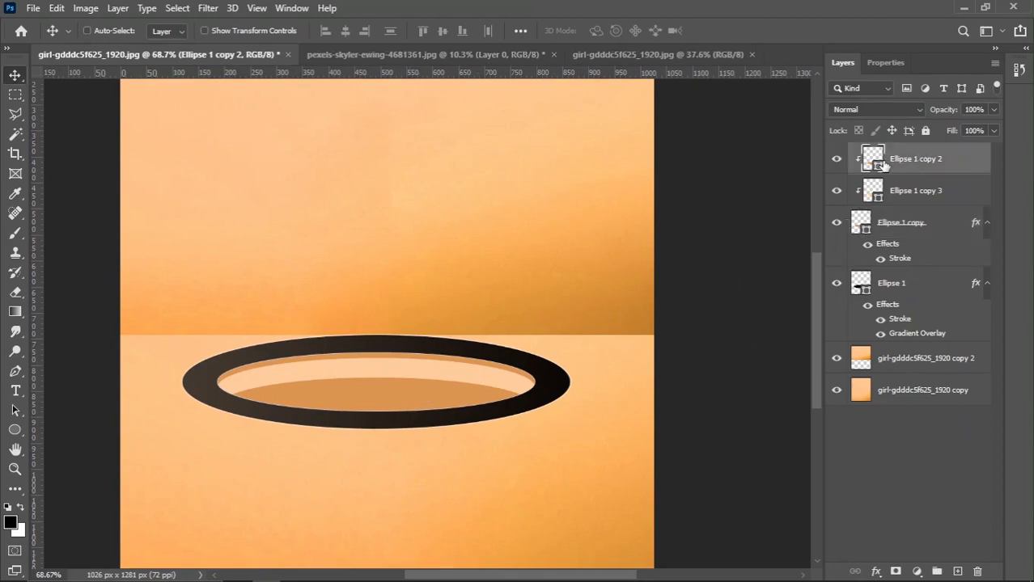
{"action": "left_click", "coordinate": [348, 57]}
{"action": "scroll", "coordinate": [341, 231], "scroll_direction": "down", "scroll_amount": 1}
{"action": "left_click_drag", "start_coordinate": [432, 324], "coordinate": [393, 336]}
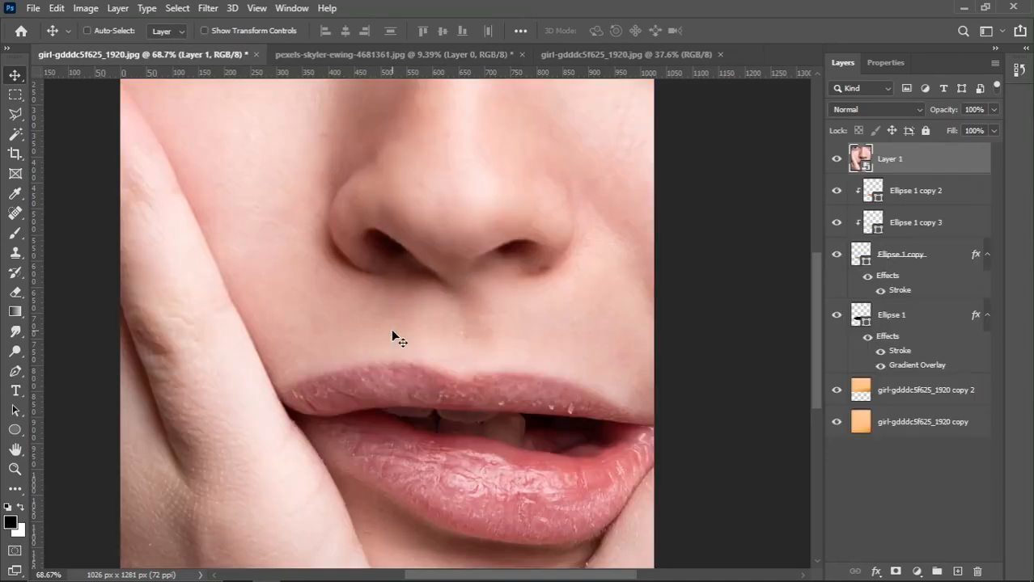
Scale the girl cutout down to 11.85% and position her over the hole with her elbows at its front rim.
{"action": "scroll", "coordinate": [366, 344], "scroll_direction": "down", "scroll_amount": 4}
{"action": "key", "text": "ctrl+t"}
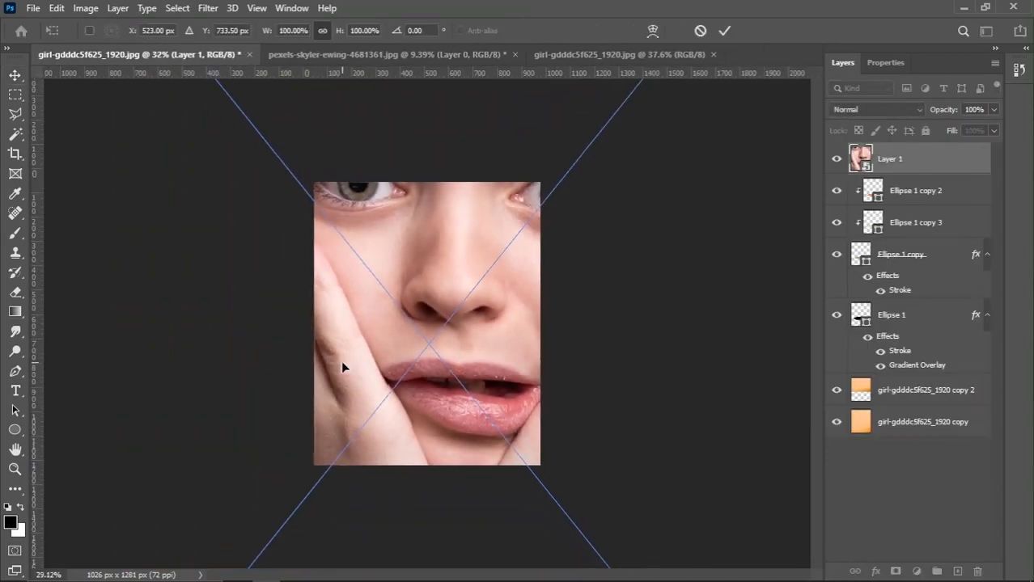
{"action": "scroll", "coordinate": [342, 366], "scroll_direction": "down", "scroll_amount": 3}
{"action": "left_click_drag", "start_coordinate": [696, 339], "coordinate": [455, 322]}
{"action": "scroll", "coordinate": [431, 365], "scroll_direction": "up", "scroll_amount": 5}
{"action": "left_click_drag", "start_coordinate": [433, 374], "coordinate": [413, 332]}
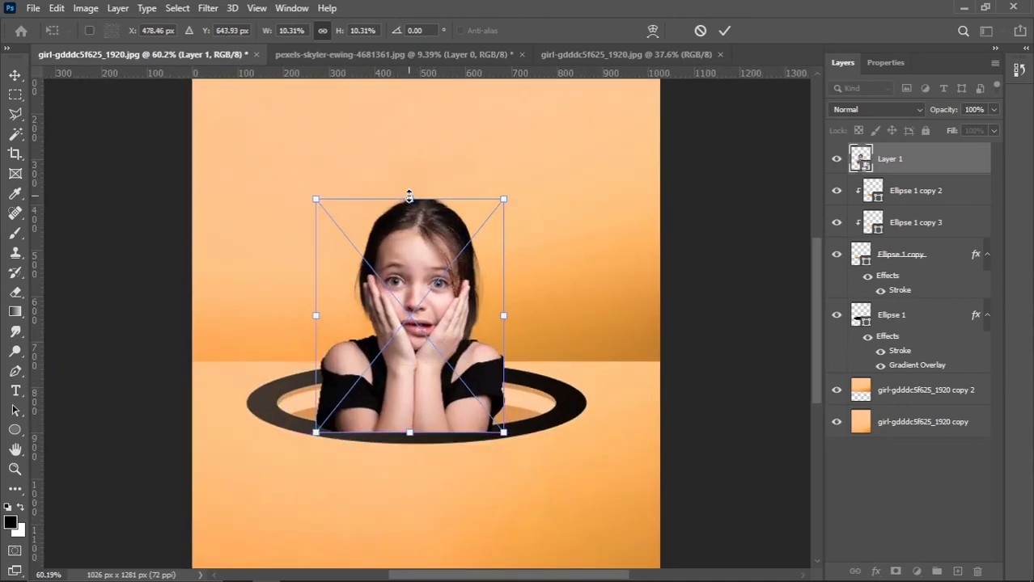
{"action": "left_click_drag", "start_coordinate": [408, 197], "coordinate": [410, 157]}
{"action": "left_click_drag", "start_coordinate": [425, 363], "coordinate": [420, 376]}
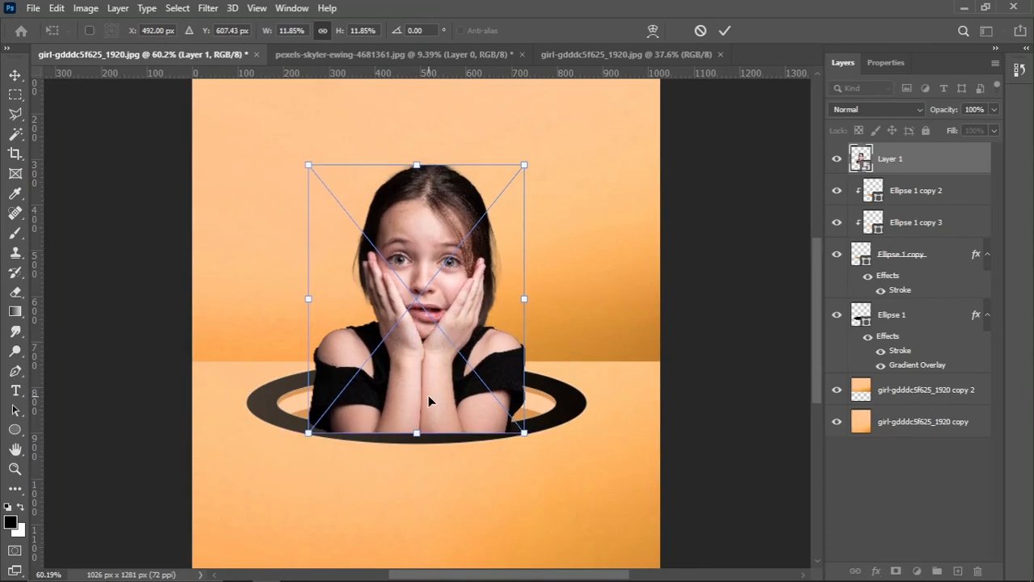
{"action": "key", "text": "Return"}
Enlarge the girl cutout slightly to 11.92%.
{"action": "scroll", "coordinate": [427, 384], "scroll_direction": "up", "scroll_amount": 1}
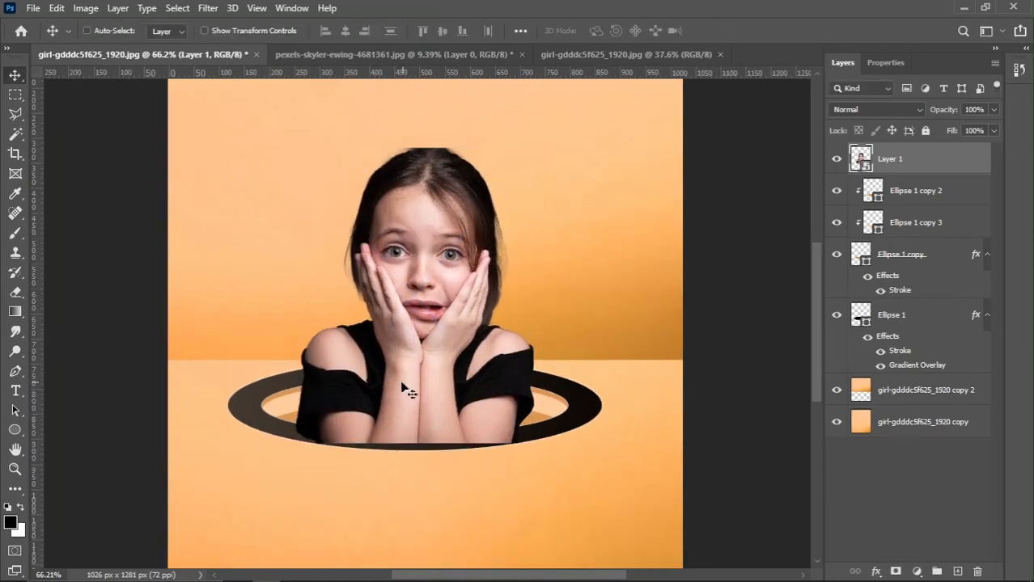
{"action": "scroll", "coordinate": [402, 387], "scroll_direction": "down", "scroll_amount": 2}
{"action": "key", "text": "ctrl"}
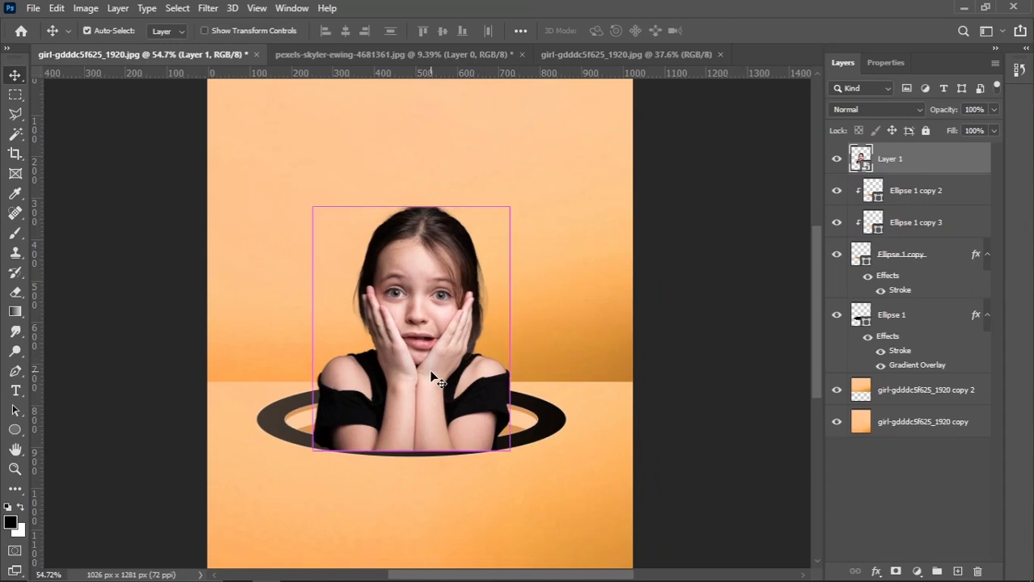
{"action": "key", "text": "ctrl+t"}
{"action": "left_click_drag", "start_coordinate": [412, 209], "coordinate": [412, 205]}
{"action": "key", "text": "Return"}
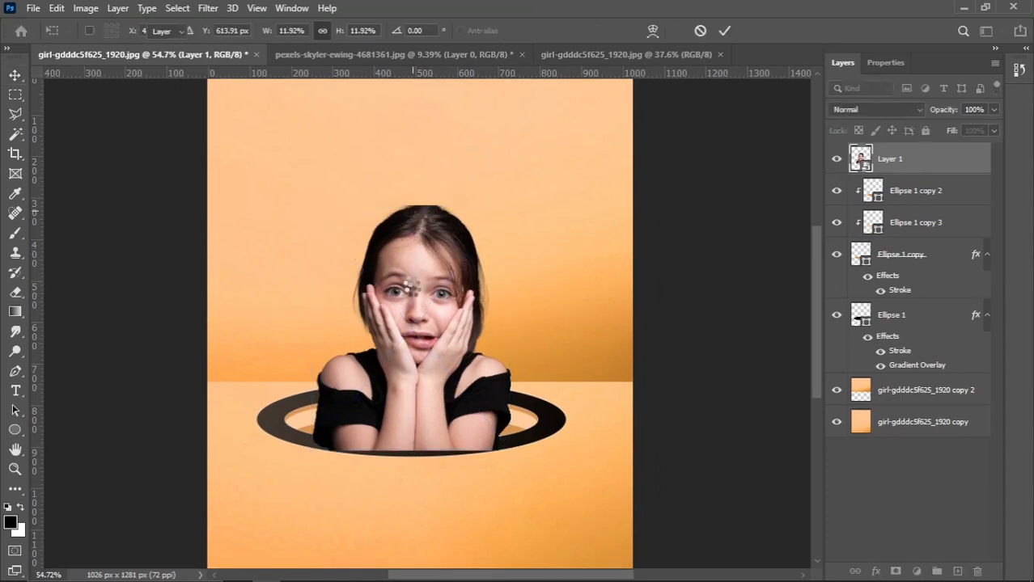
Load the base inner ellipse's outline as a selection and use it to add a layer mask to the girl layer.
{"action": "left_click", "coordinate": [903, 255]}
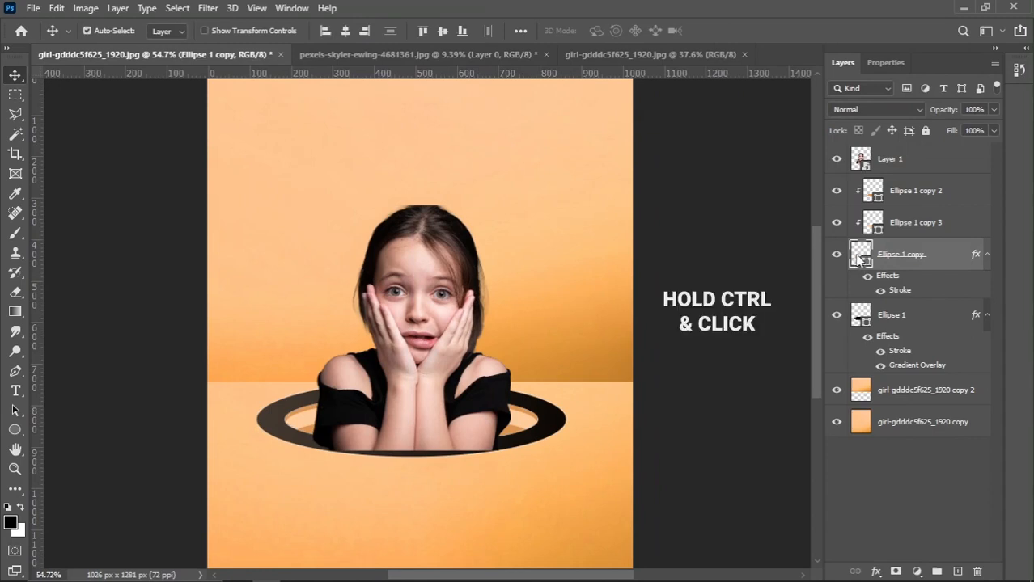
{"action": "left_click", "coordinate": [858, 257], "text": "ctrl"}
{"action": "left_click", "coordinate": [882, 166]}
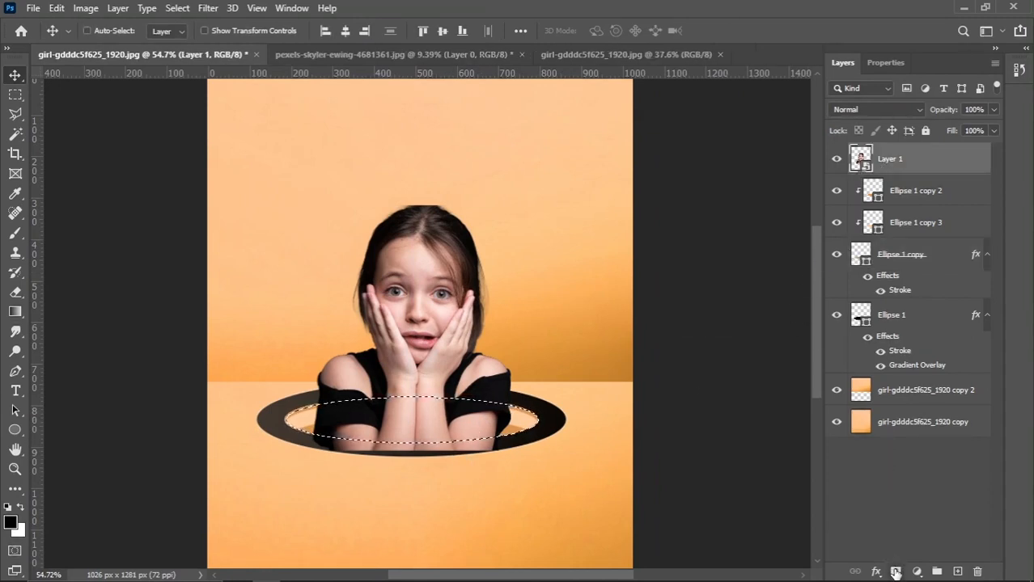
{"action": "left_click", "coordinate": [895, 572]}
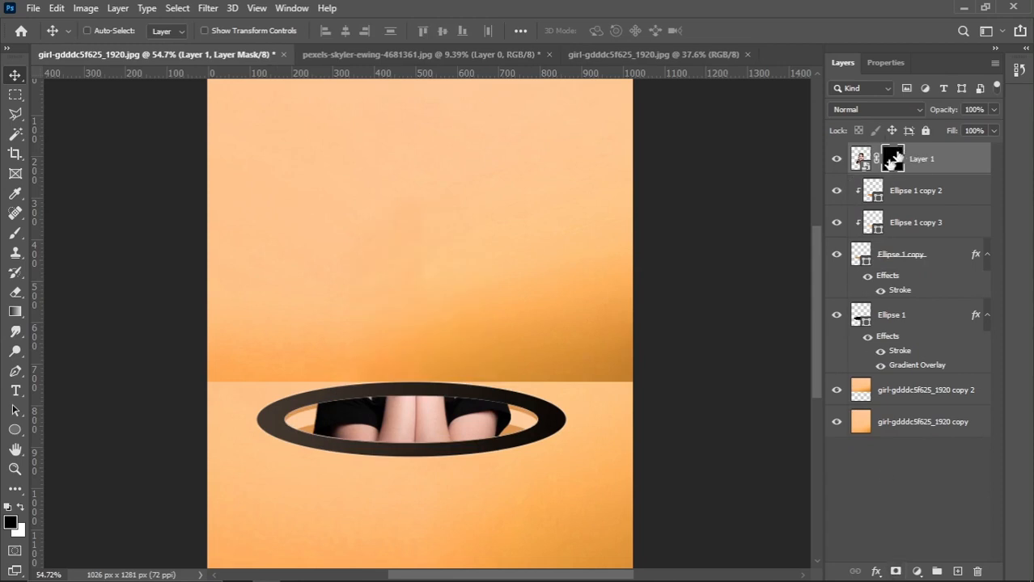
Reveal the girl above the hole by clearing a full-width rectangle of her mask down to the ellipse's middle, then deselect.
{"action": "left_click", "coordinate": [16, 94]}
{"action": "scroll", "coordinate": [224, 116], "scroll_direction": "down", "scroll_amount": 1}
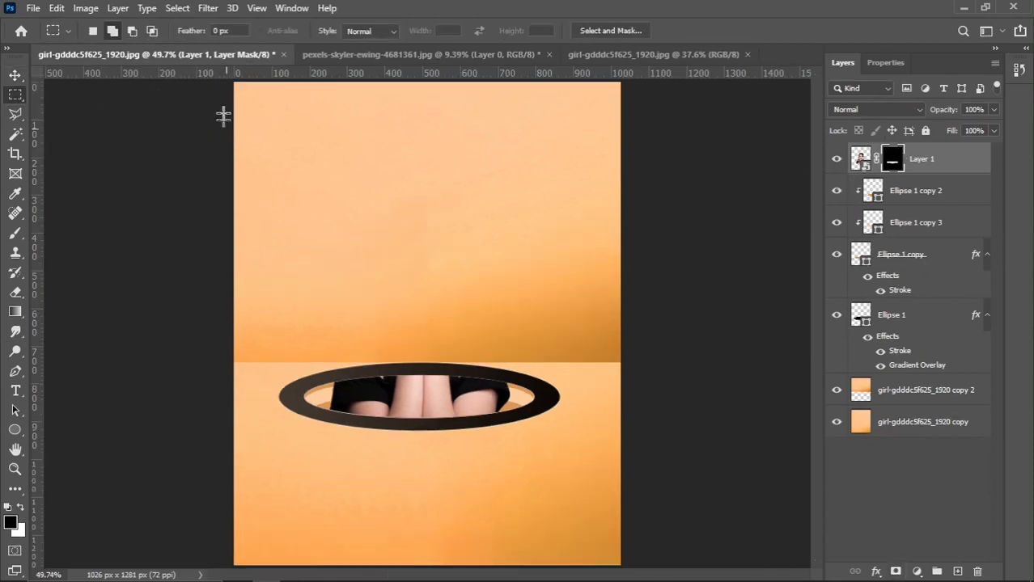
{"action": "left_click_drag", "start_coordinate": [224, 82], "coordinate": [630, 397]}
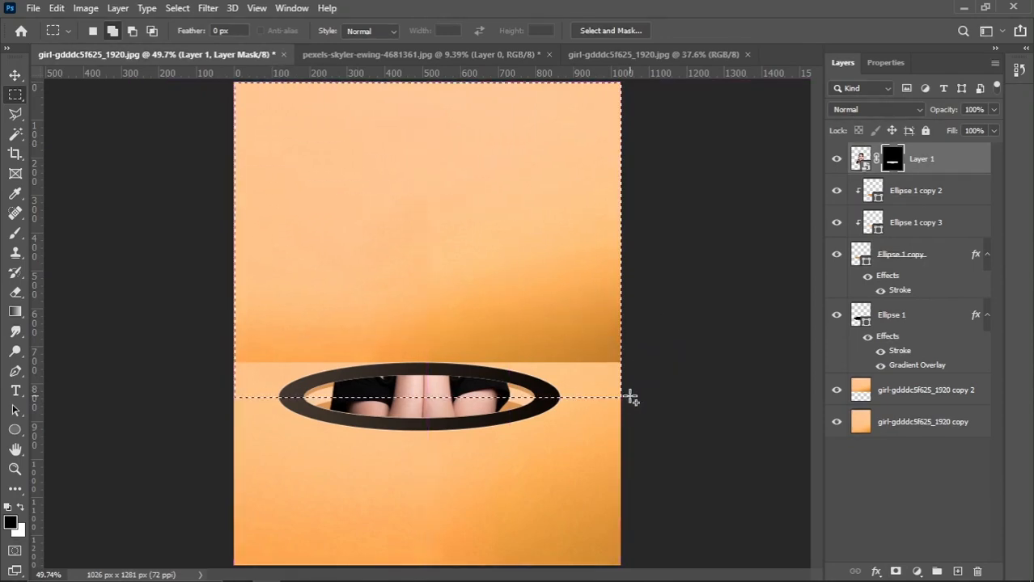
{"action": "key", "text": "Delete"}
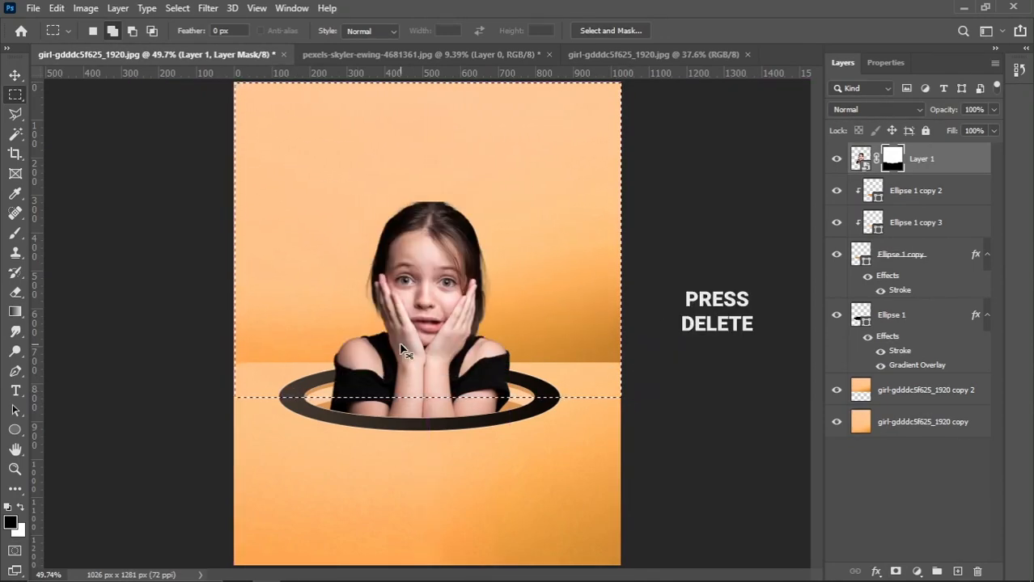
{"action": "key", "text": "ctrl+d"}
{"action": "scroll", "coordinate": [451, 341], "scroll_direction": "up", "scroll_amount": 1}
{"action": "scroll", "coordinate": [451, 341], "scroll_direction": "up", "scroll_amount": 2}
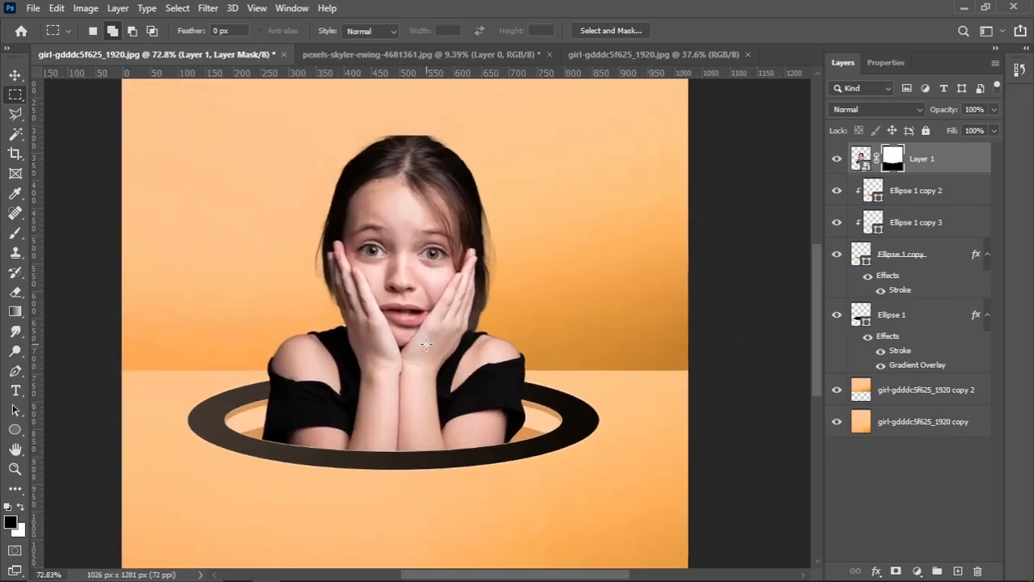
{"action": "key", "text": "v"}
{"action": "scroll", "coordinate": [260, 342], "scroll_direction": "down", "scroll_amount": 1}
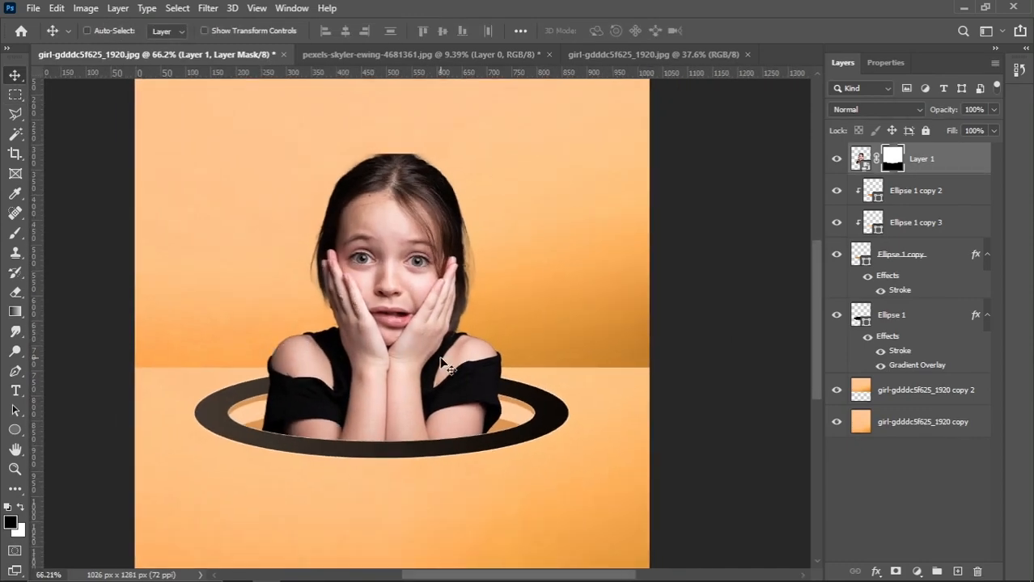
Add a Gradient Overlay effect to the girl layer with its blend mode set to Multiply.
{"action": "right_click", "coordinate": [958, 173]}
{"action": "left_click", "coordinate": [776, 31]}
{"action": "left_click_drag", "start_coordinate": [461, 110], "coordinate": [533, 109]}
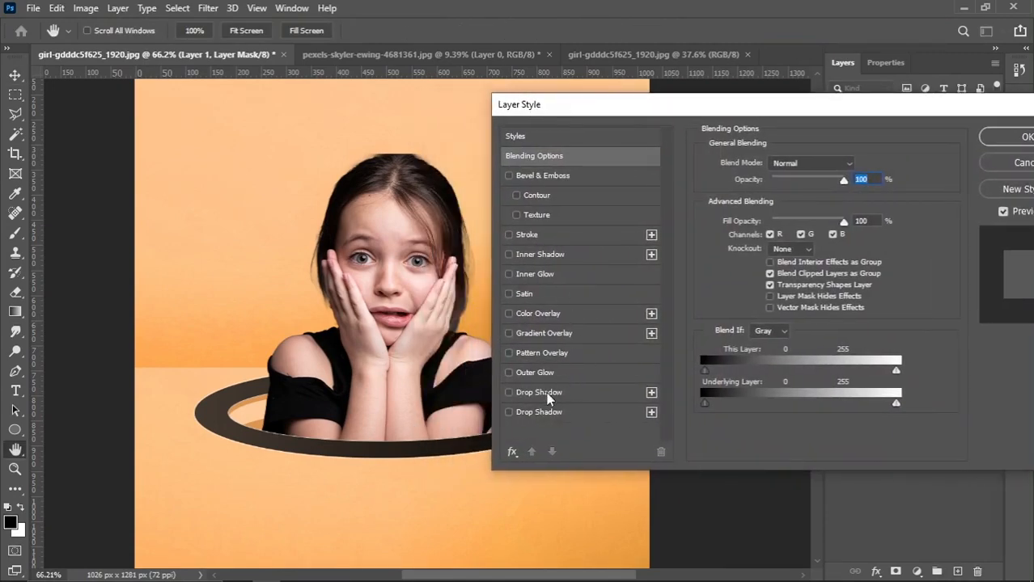
{"action": "left_click", "coordinate": [540, 333]}
{"action": "left_click", "coordinate": [766, 164]}
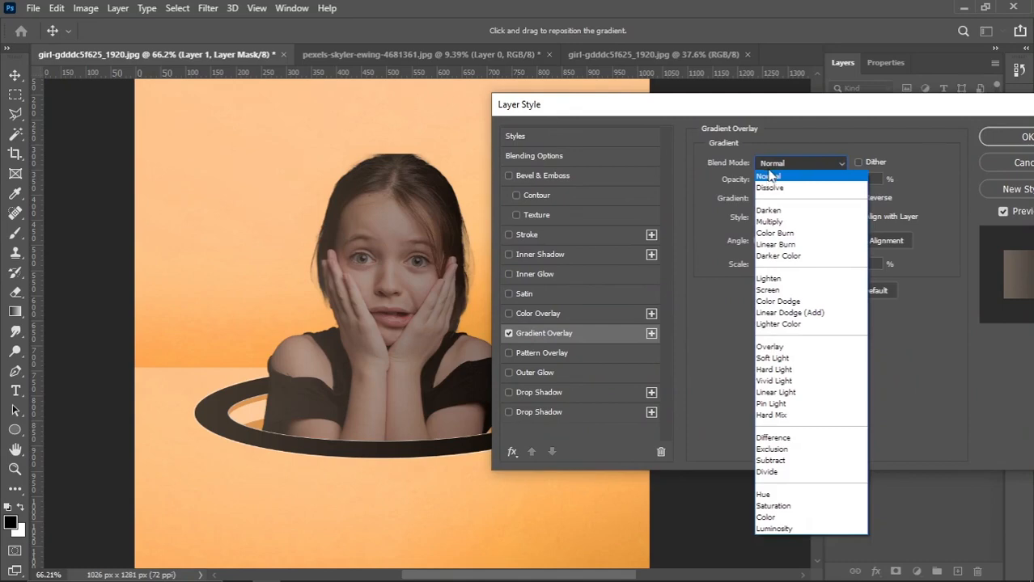
{"action": "left_click", "coordinate": [769, 222]}
Change the overlay's gradient to the black-to-transparent preset from the Basics group.
{"action": "left_click", "coordinate": [765, 200]}
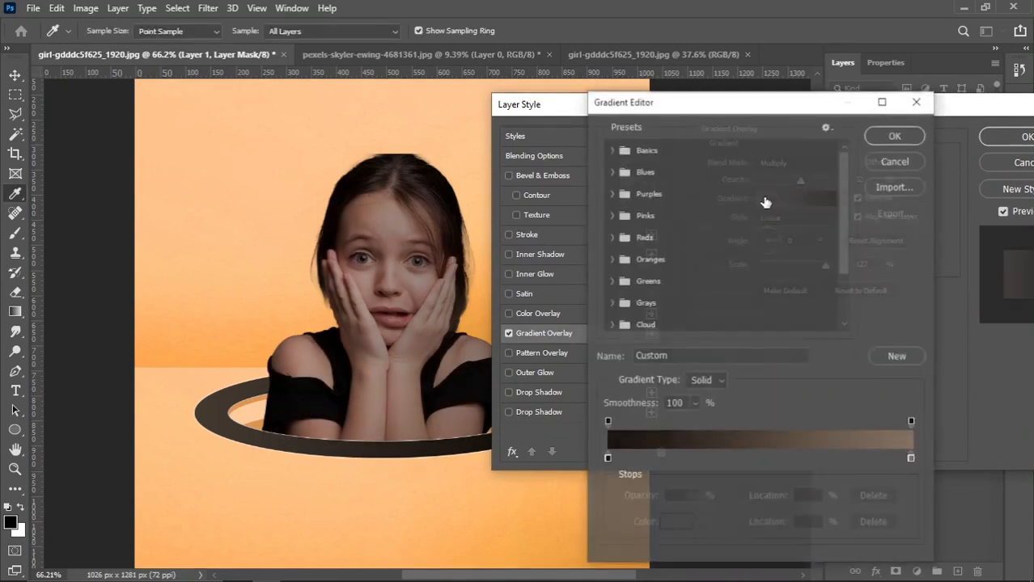
{"action": "left_click", "coordinate": [611, 150]}
{"action": "left_click", "coordinate": [653, 172]}
{"action": "left_click", "coordinate": [895, 134]}
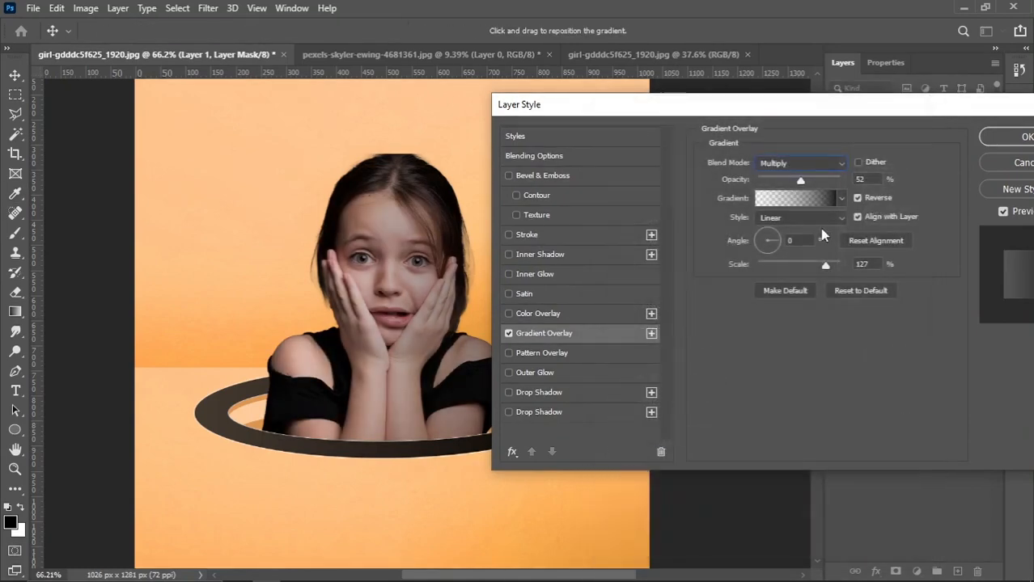
Set the gradient overlay's scale to 20%, angle to -90° and opacity to 67%, and apply the layer style.
{"action": "left_click_drag", "start_coordinate": [825, 271], "coordinate": [766, 272]}
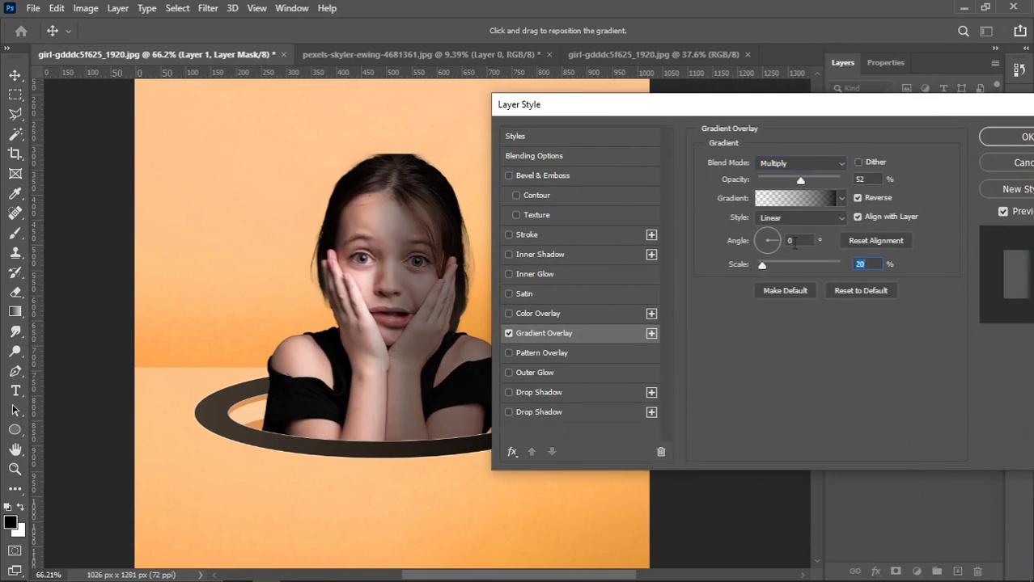
{"action": "left_click", "coordinate": [769, 257]}
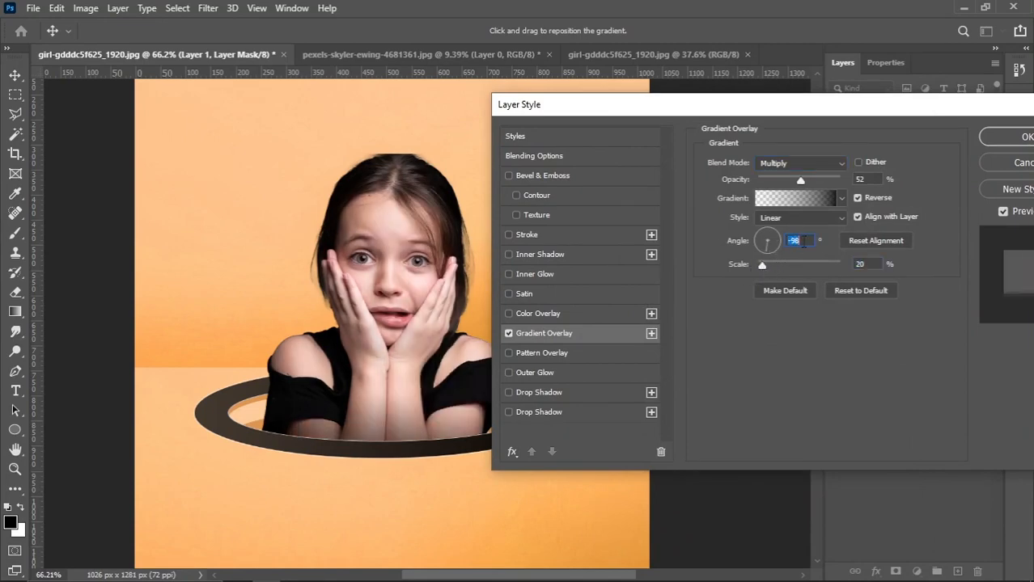
{"action": "type", "text": "0"}
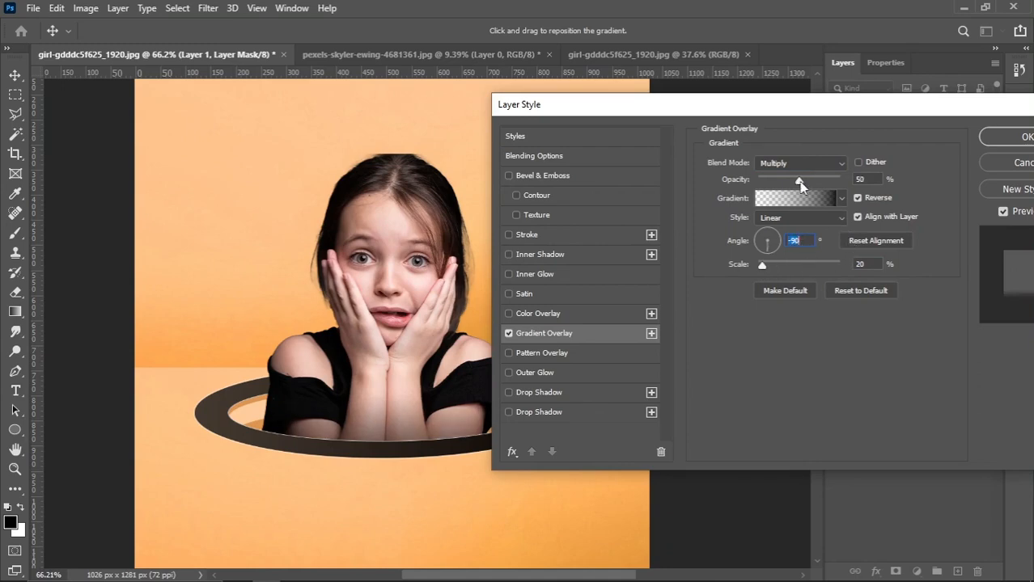
{"action": "left_click_drag", "start_coordinate": [798, 181], "coordinate": [806, 181]}
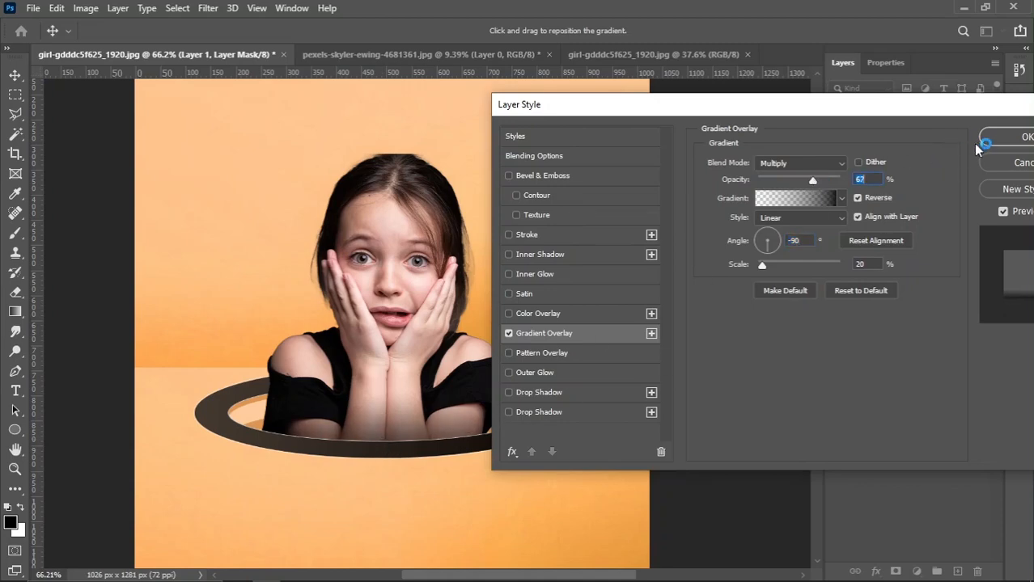
{"action": "left_click", "coordinate": [997, 137]}
{"action": "scroll", "coordinate": [433, 332], "scroll_direction": "down", "scroll_amount": 3}
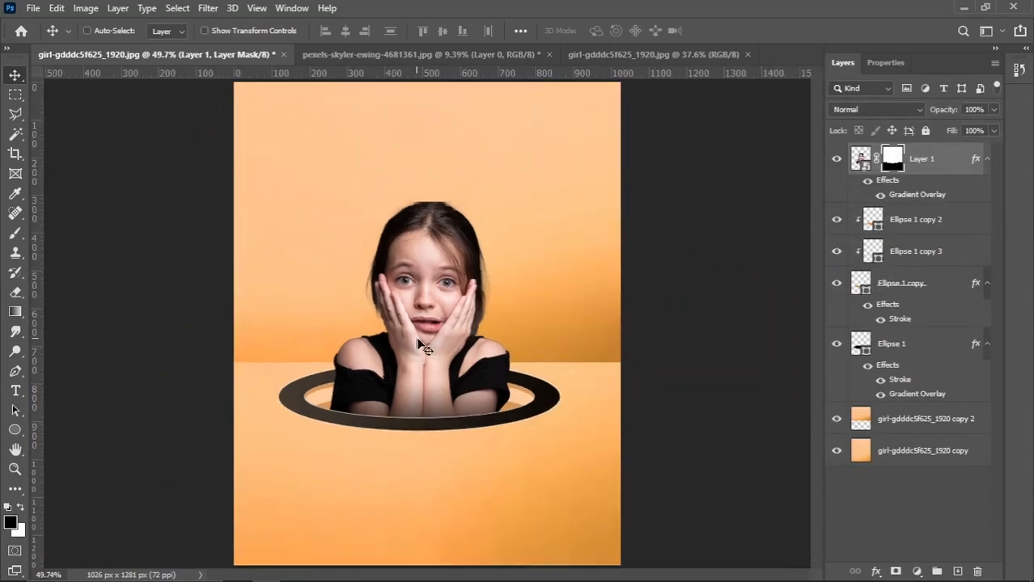
{"action": "scroll", "coordinate": [467, 316], "scroll_direction": "up", "scroll_amount": 1}
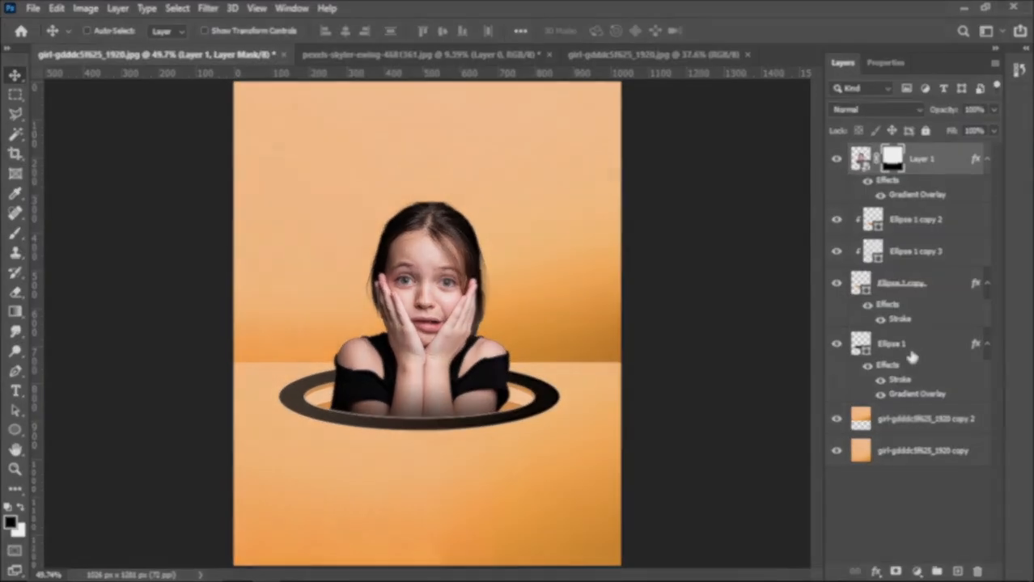